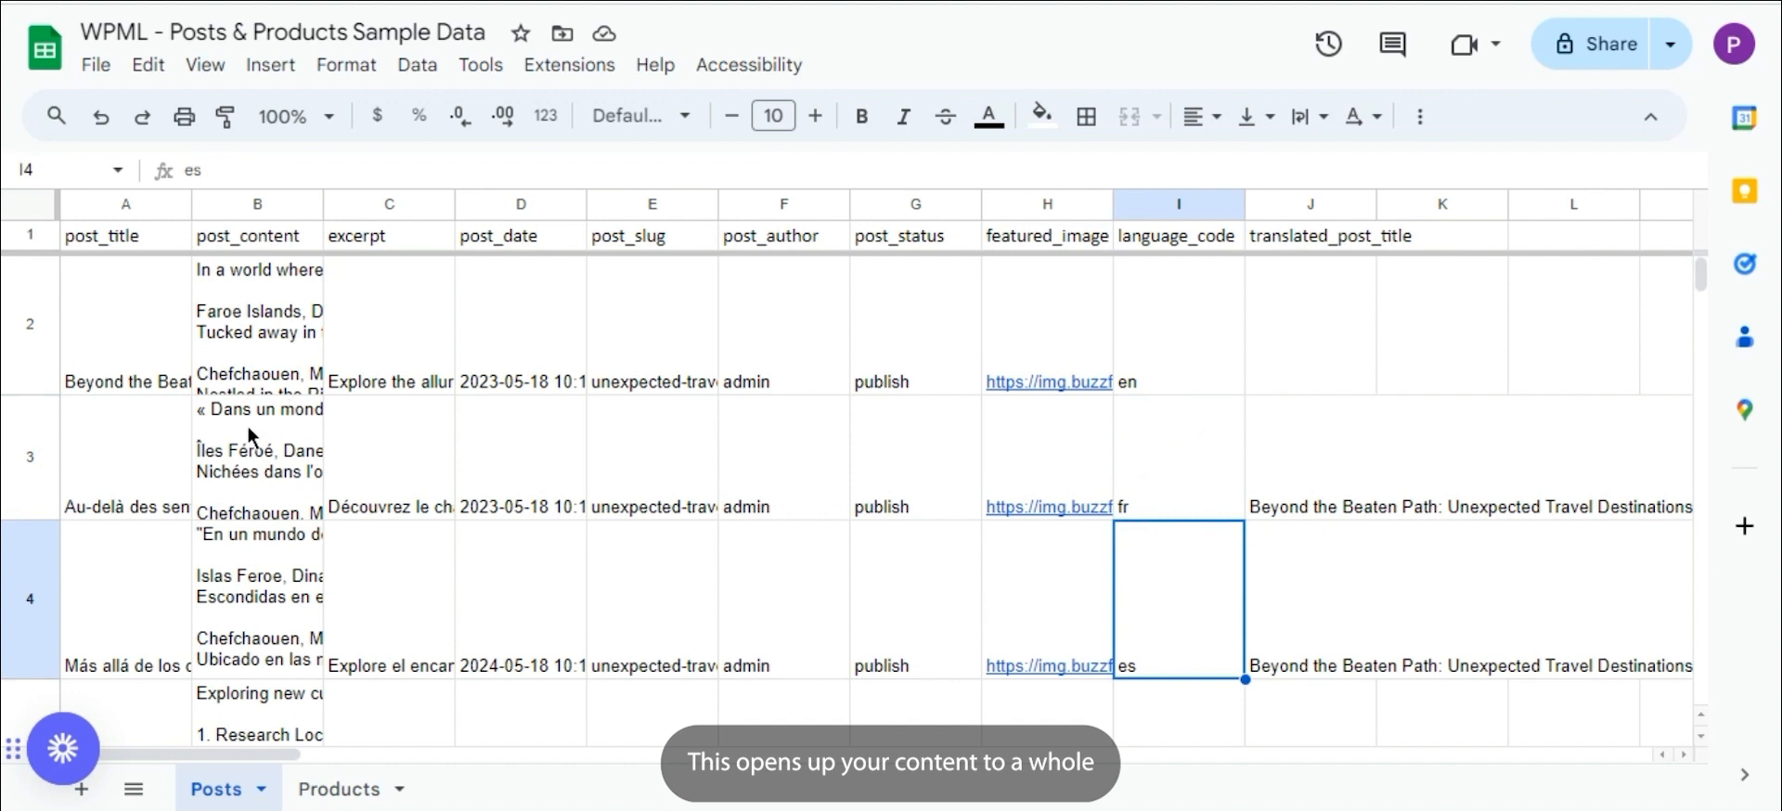
Examine the French and Spanish versions of the first post in the Posts sheet
click(148, 457)
click(153, 568)
click(246, 568)
click(156, 499)
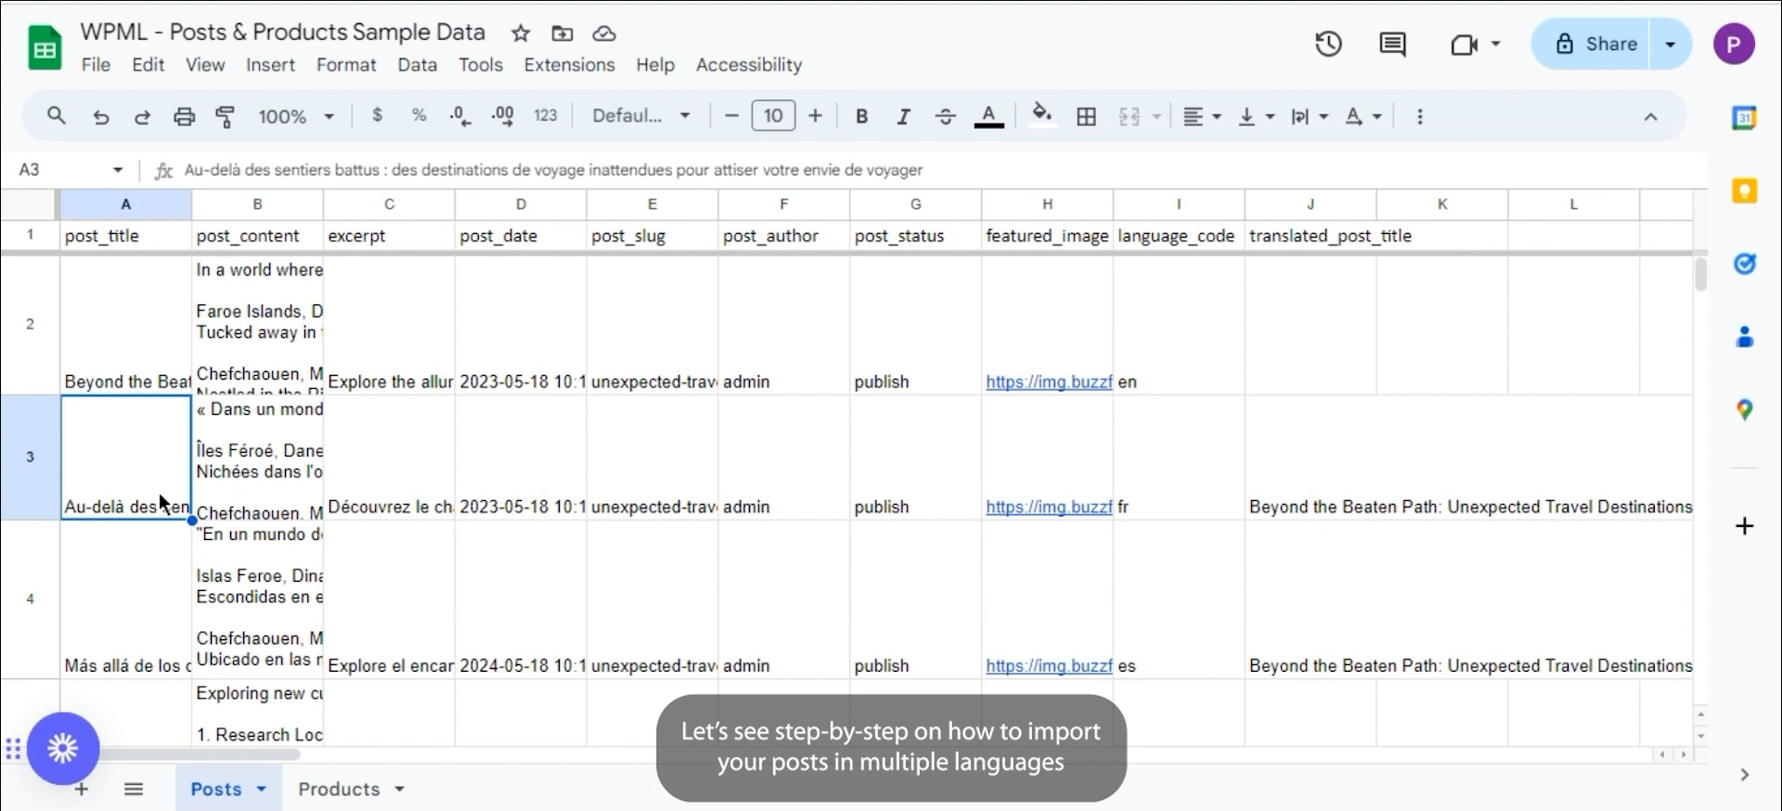
Switch to the WordPress admin, open the WPML Languages settings and review the languages enabled for the site
click(519, 747)
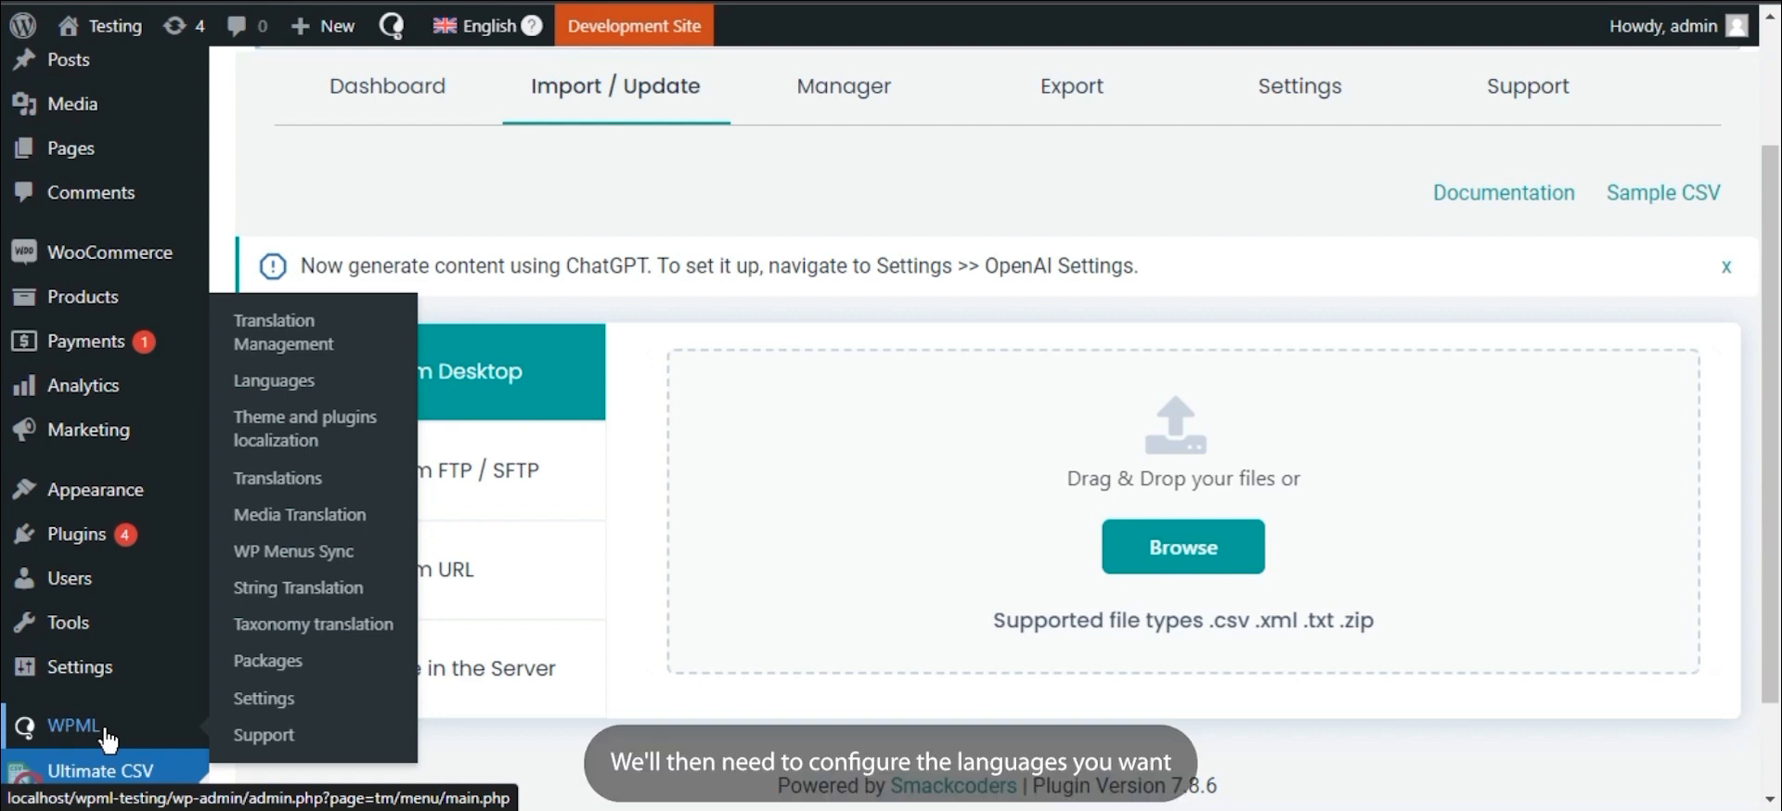
click(272, 382)
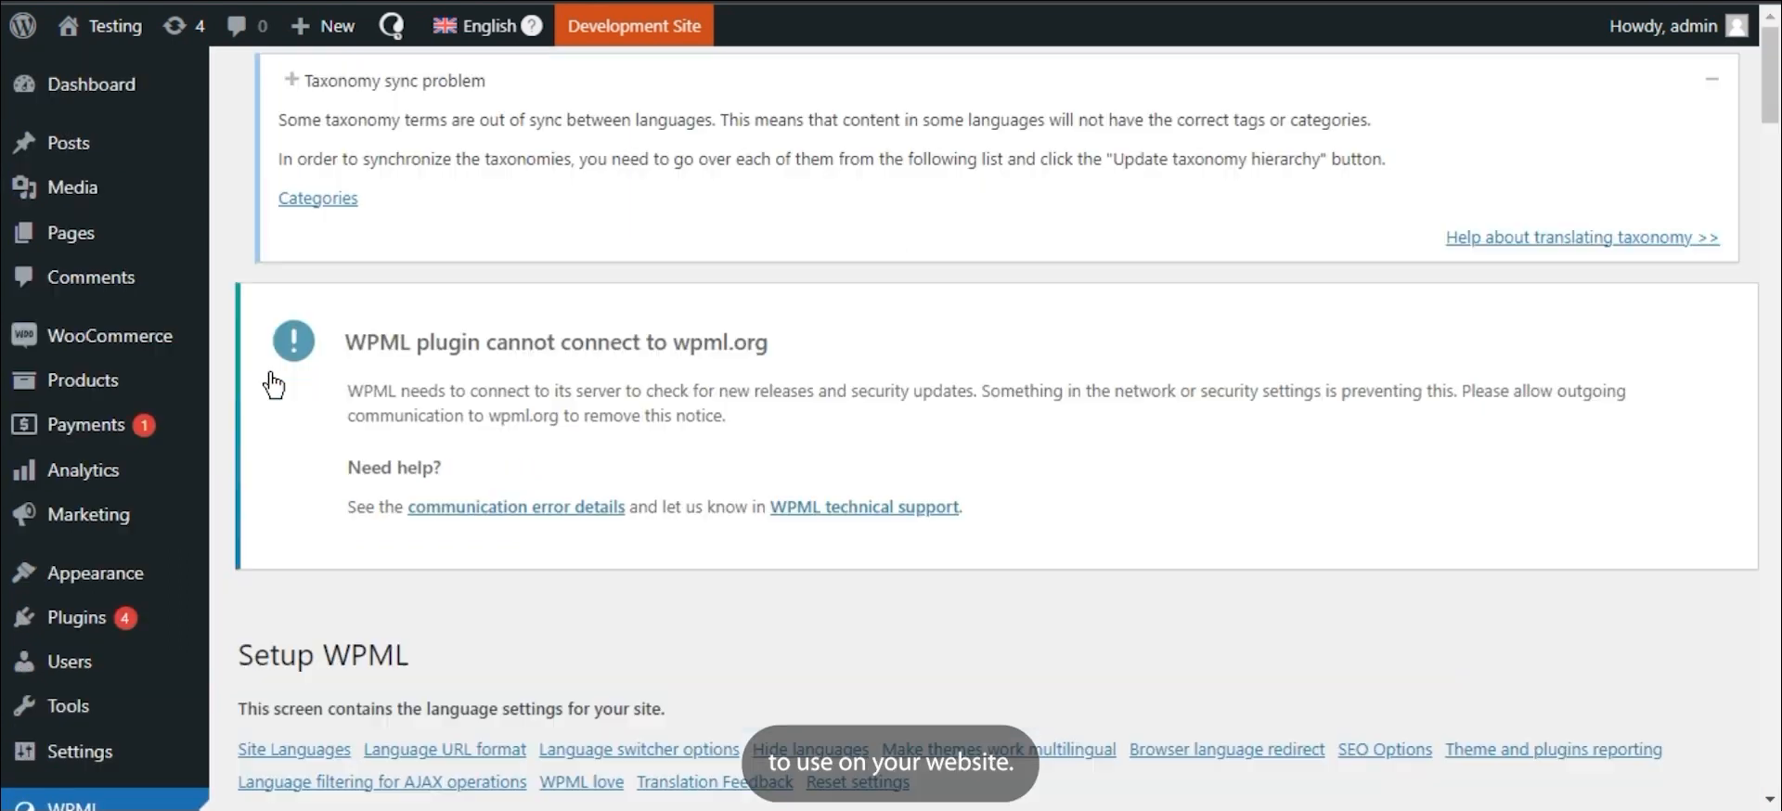
scroll(5, 176, down, 5)
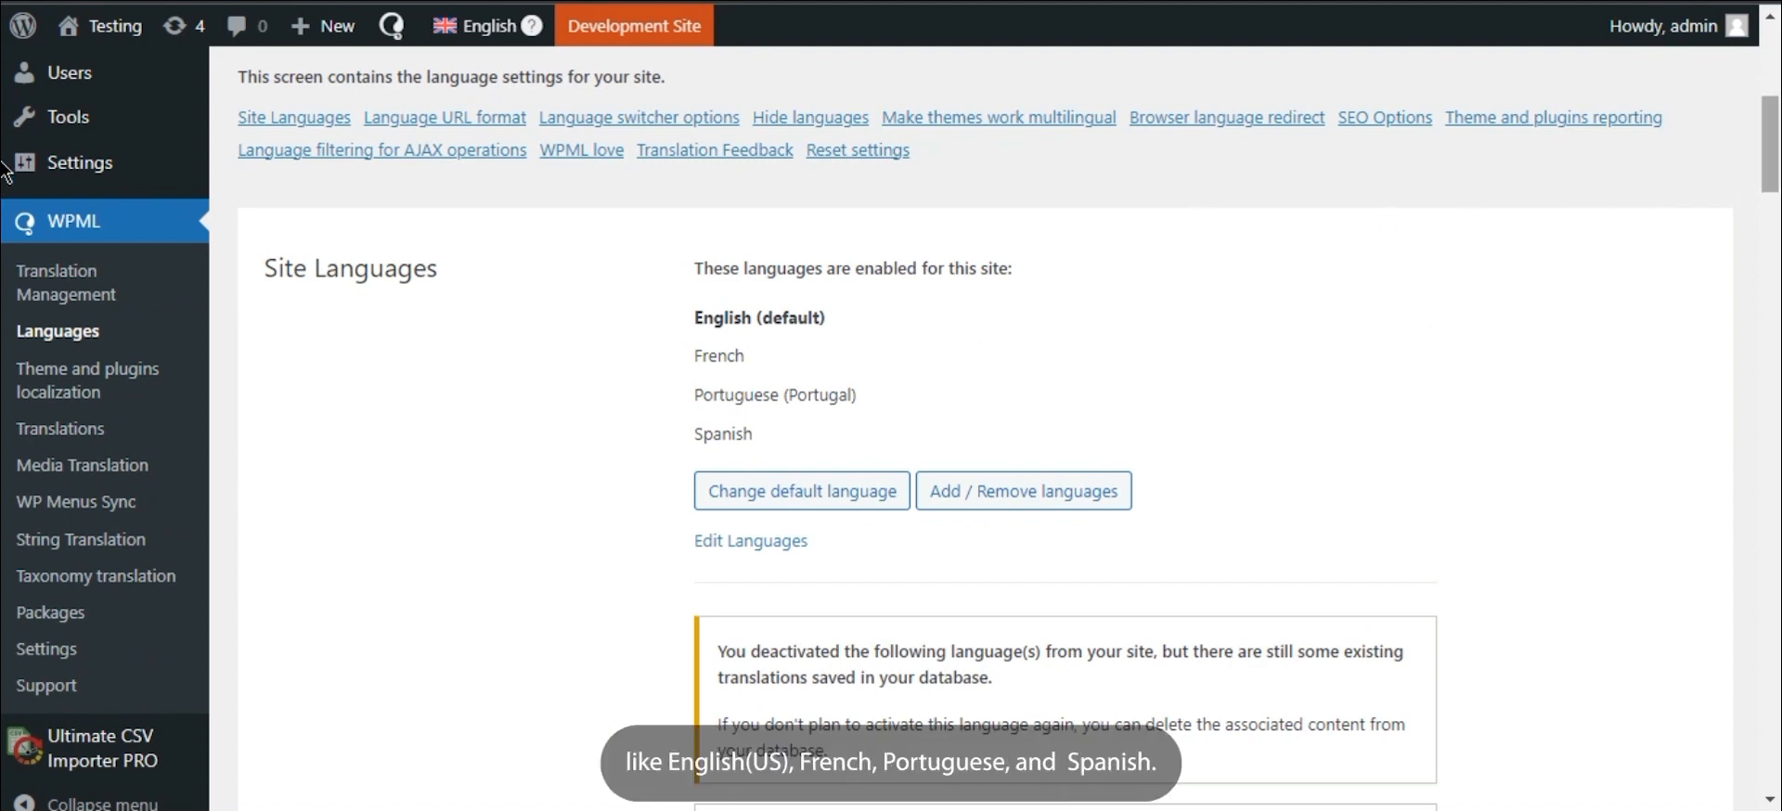
scroll(5, 362, down, 10)
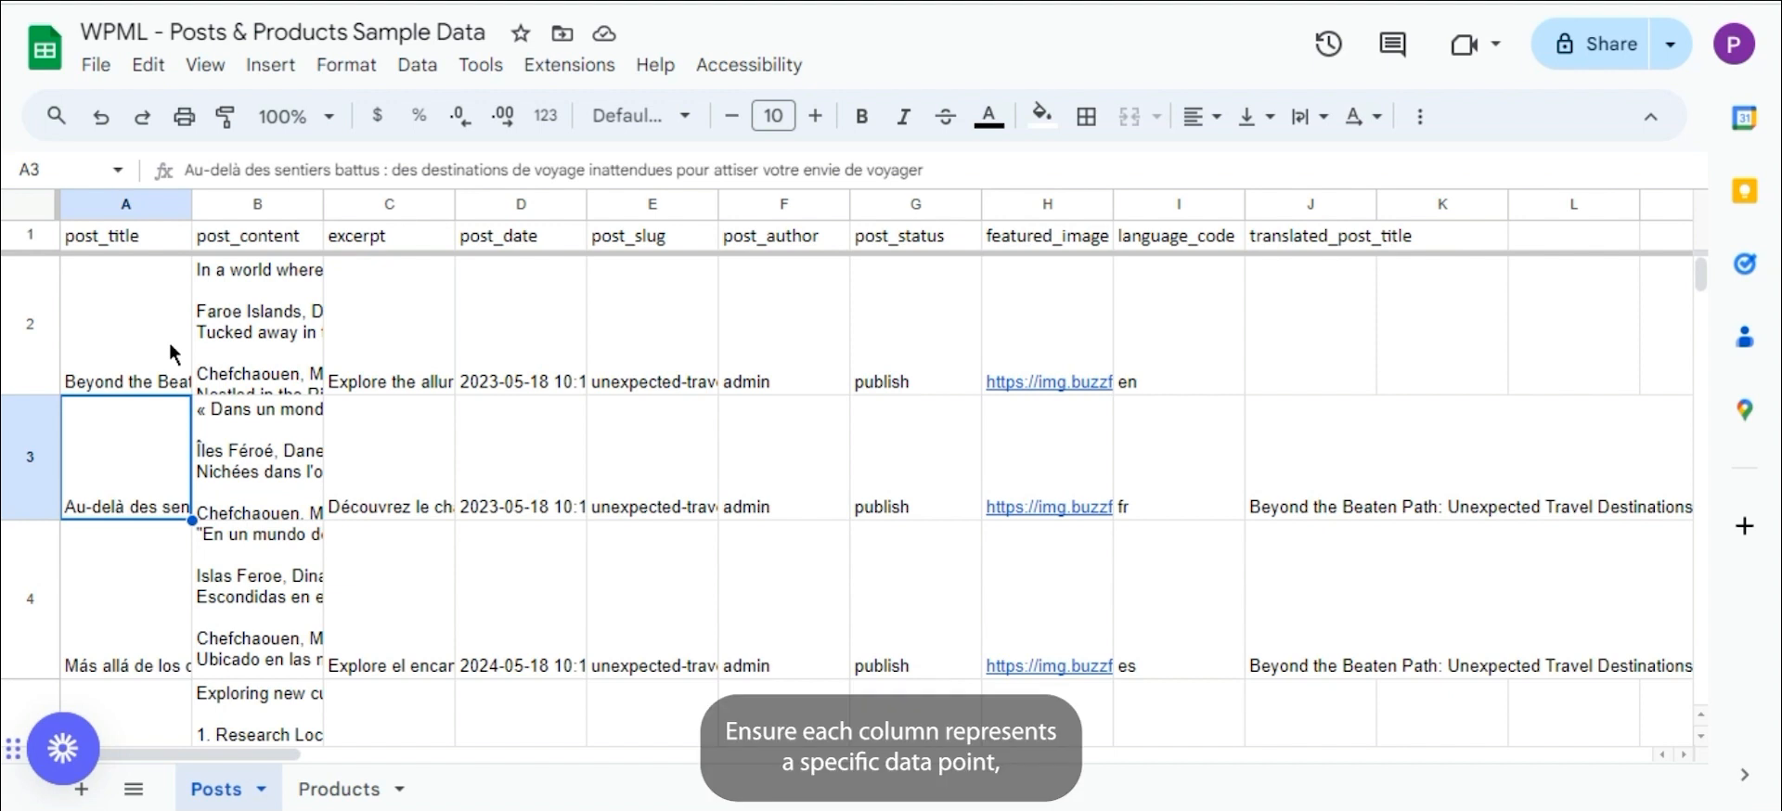
Go through the column headers of the Posts sheet from post_title to language_code and translated_post_title
click(150, 236)
key(Right)
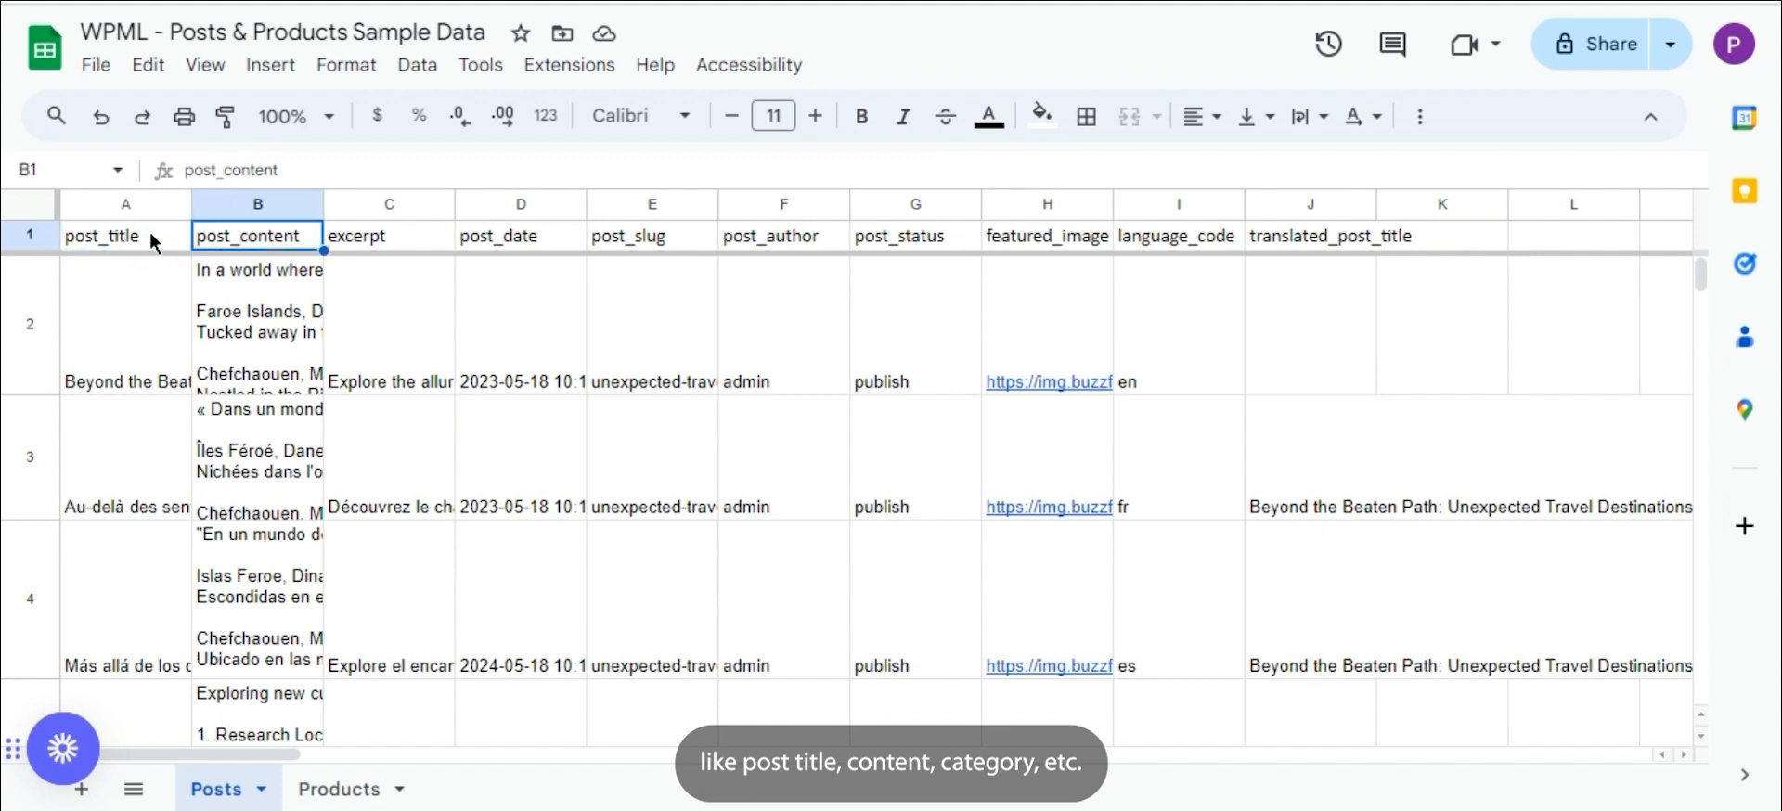
key(Right)
key(Right)
key(Right)
key(Right)
key(Right)
key(Right)
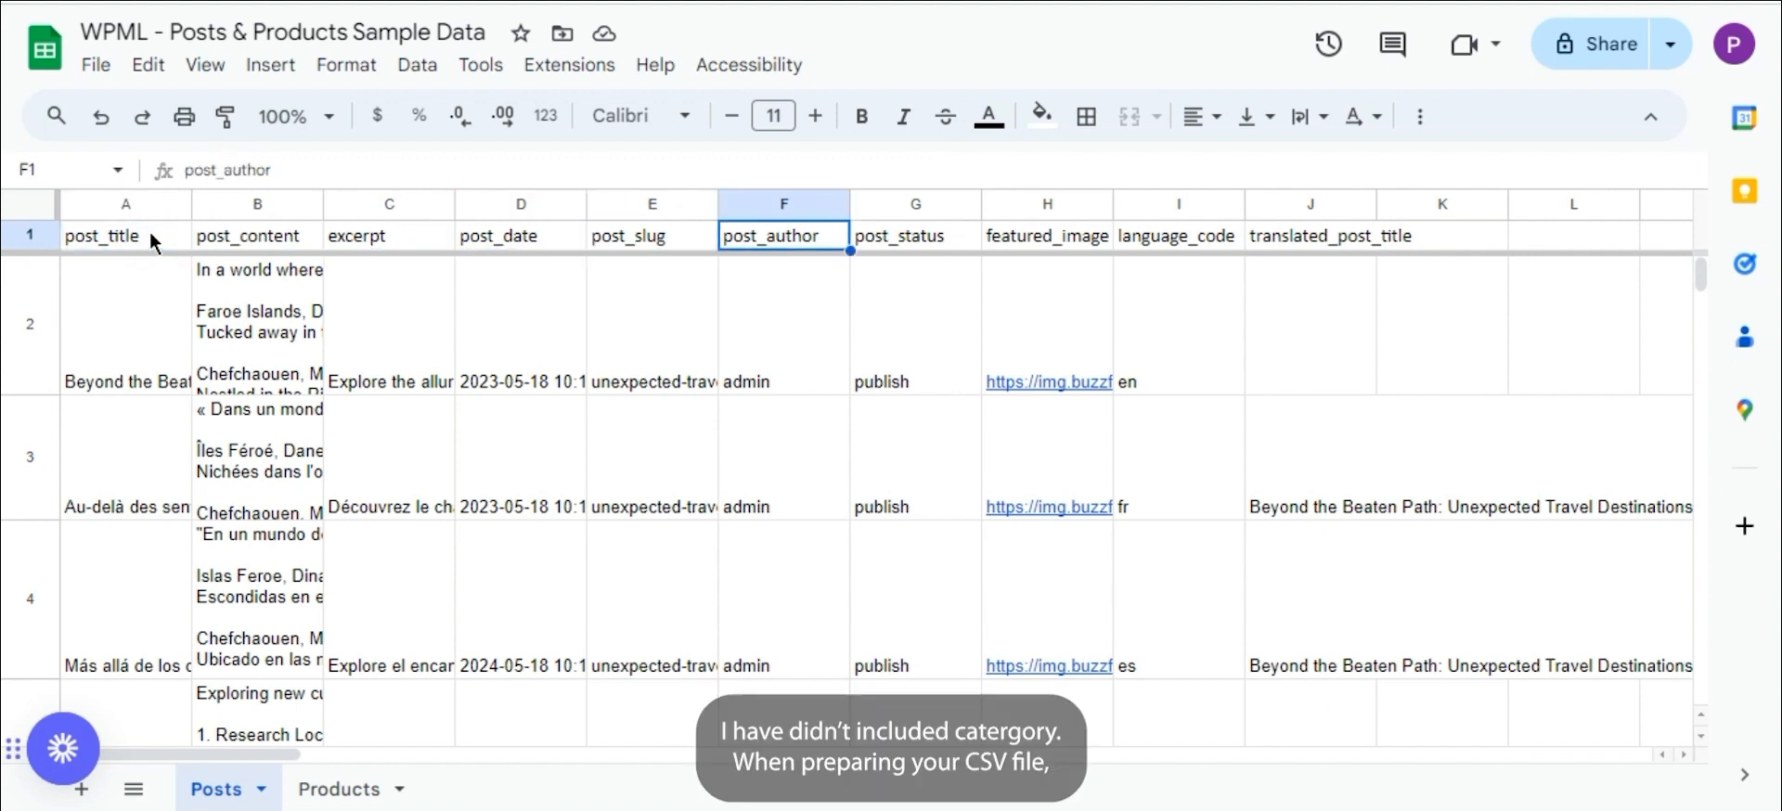
key(Right)
key(Right)
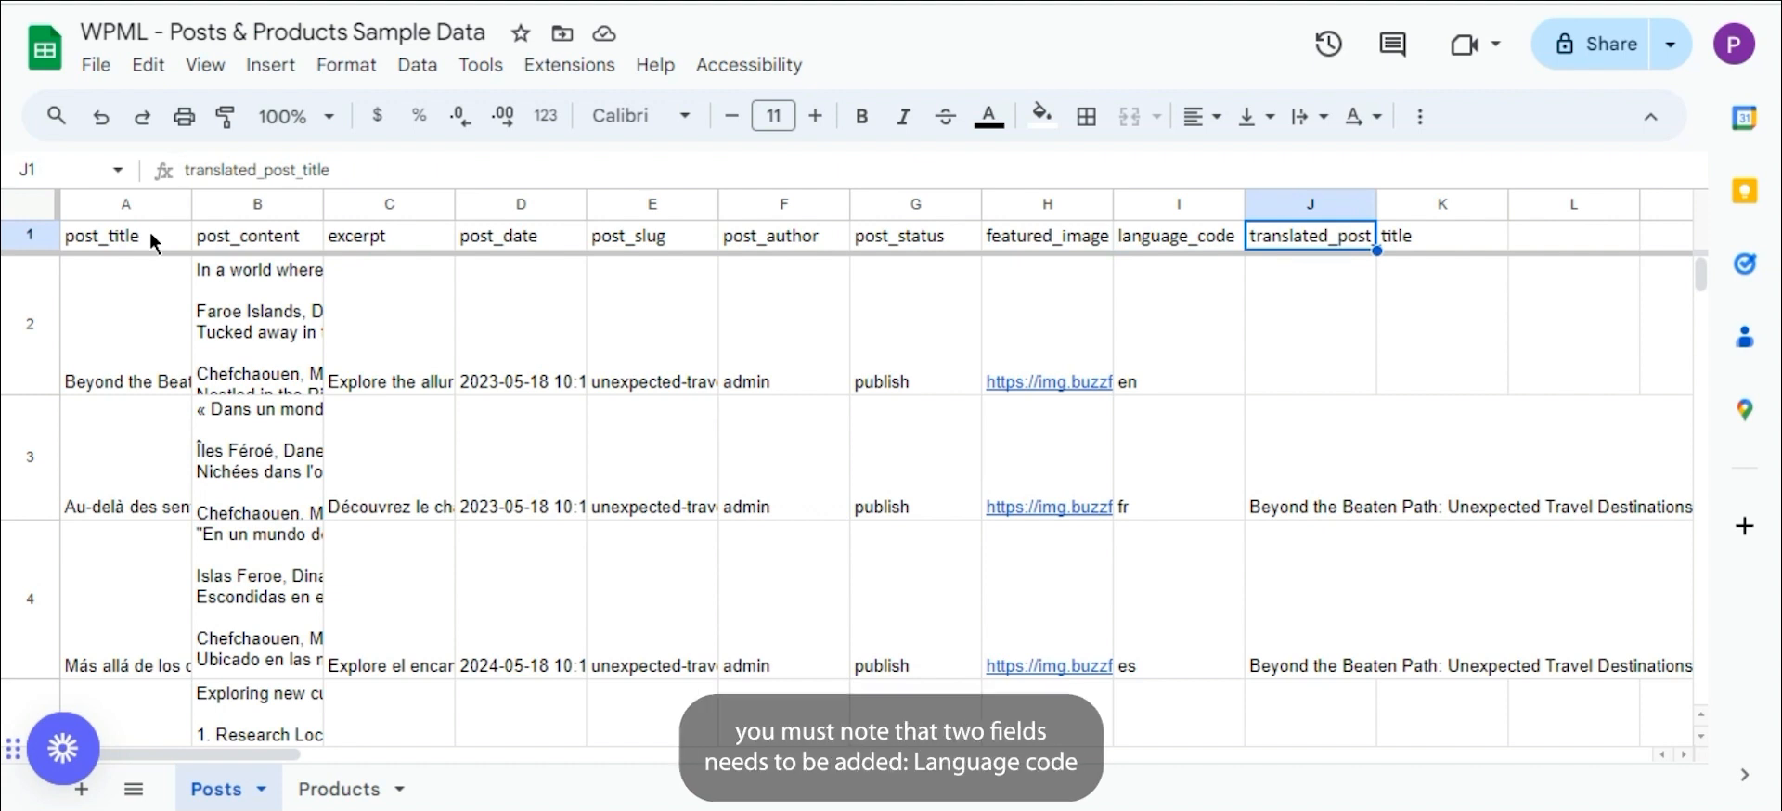
key(Left)
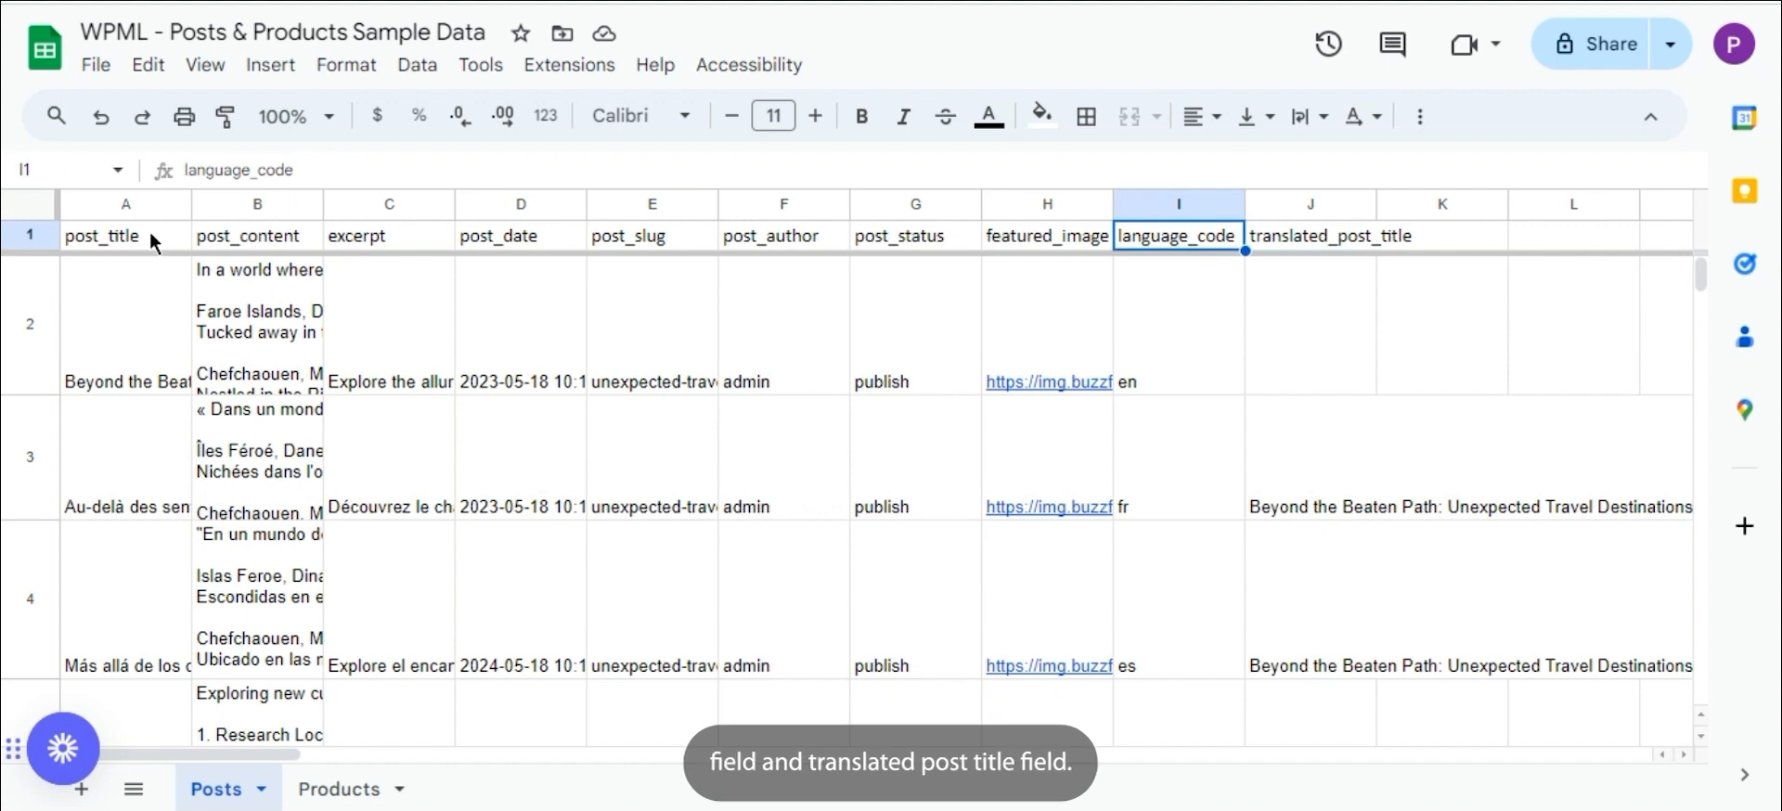
key(Right)
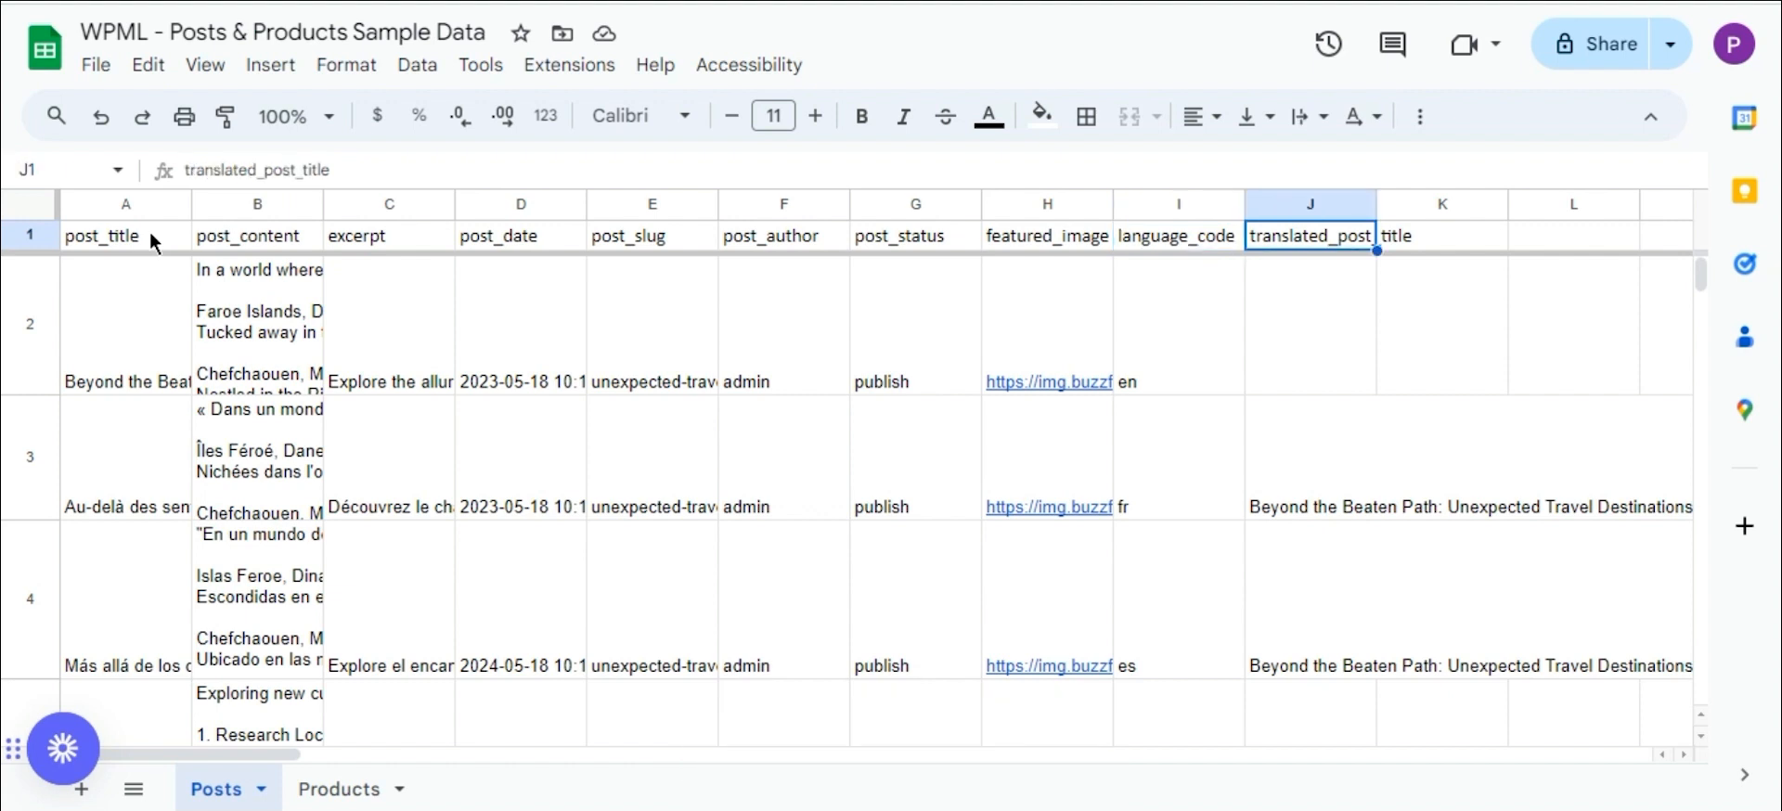
Check the language code of each post row in the language_code column
click(1144, 328)
key(Down)
key(Down)
key(Down)
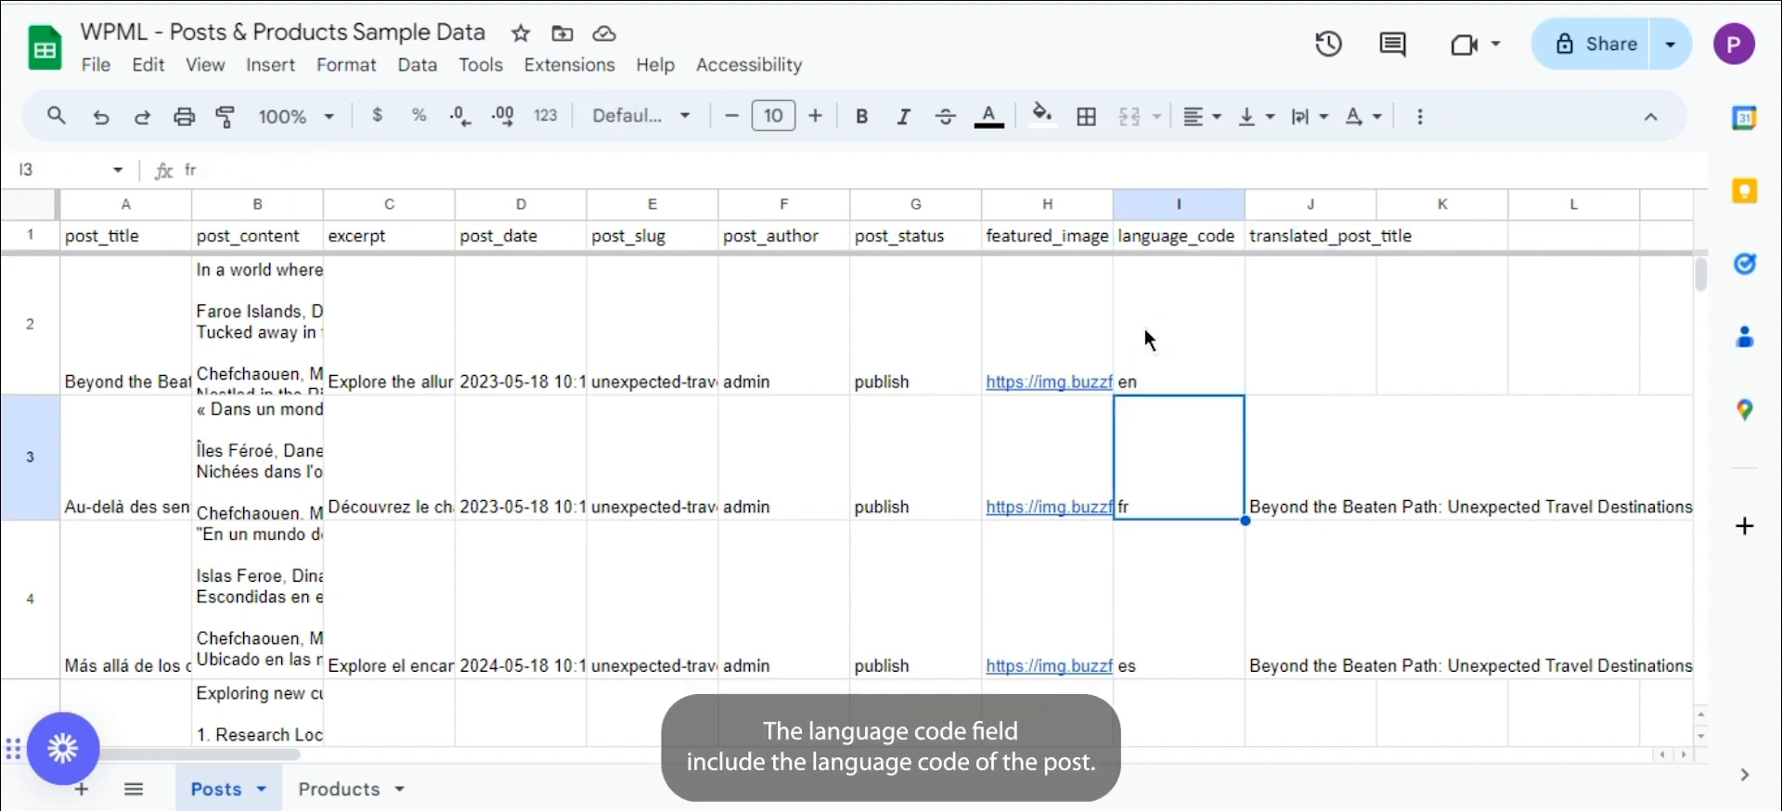
key(Down)
key(Down)
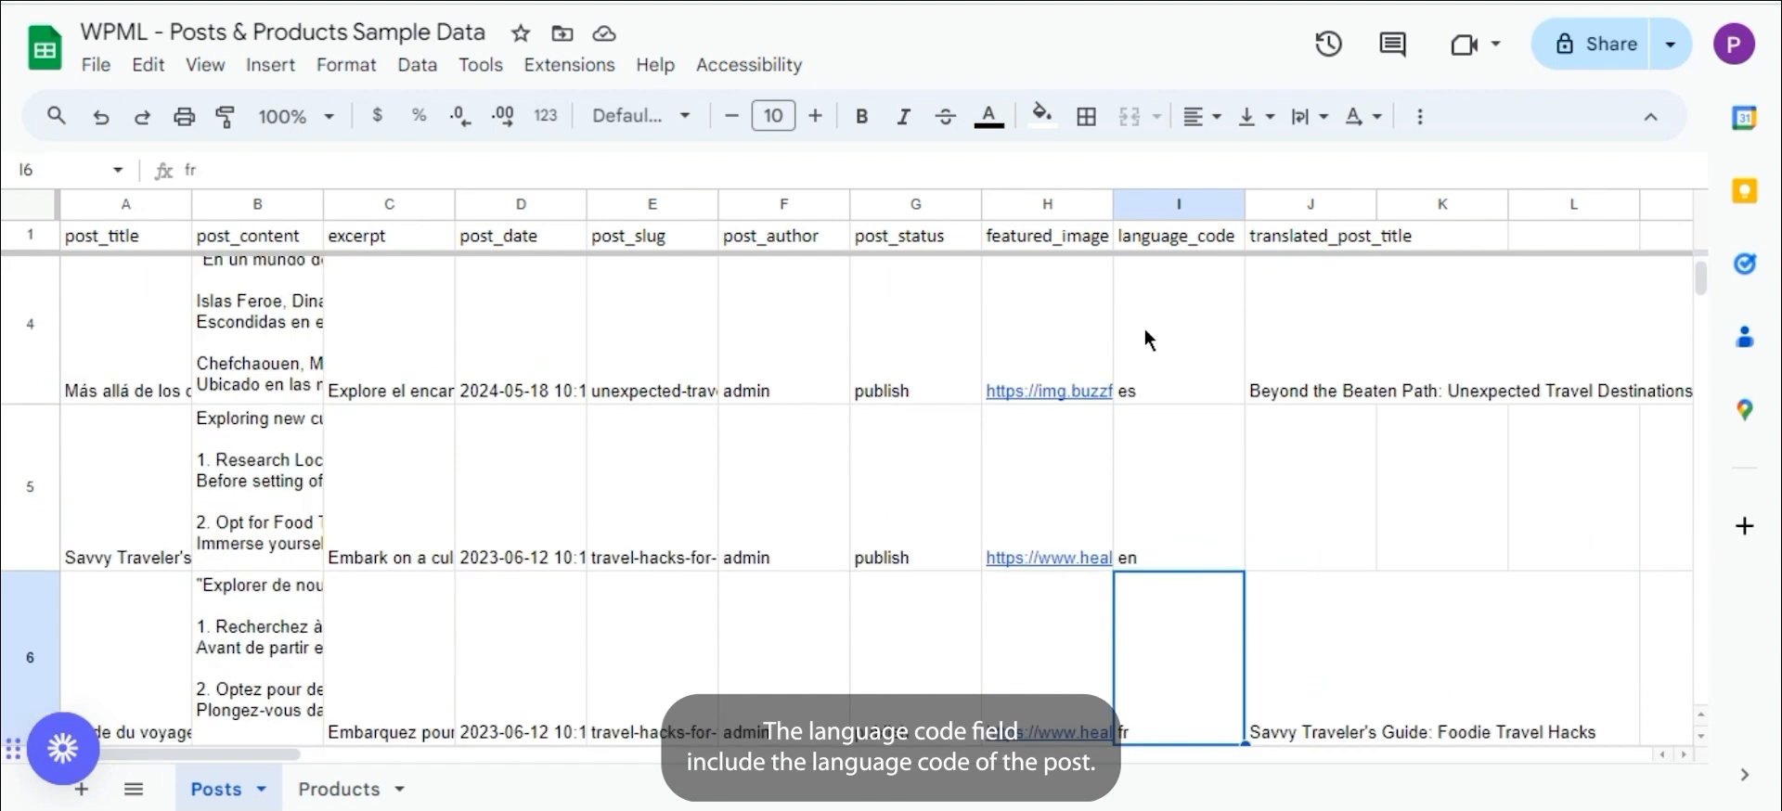
Compare the first English post's title with the translated_post_title values of its French and Spanish rows
key(Down)
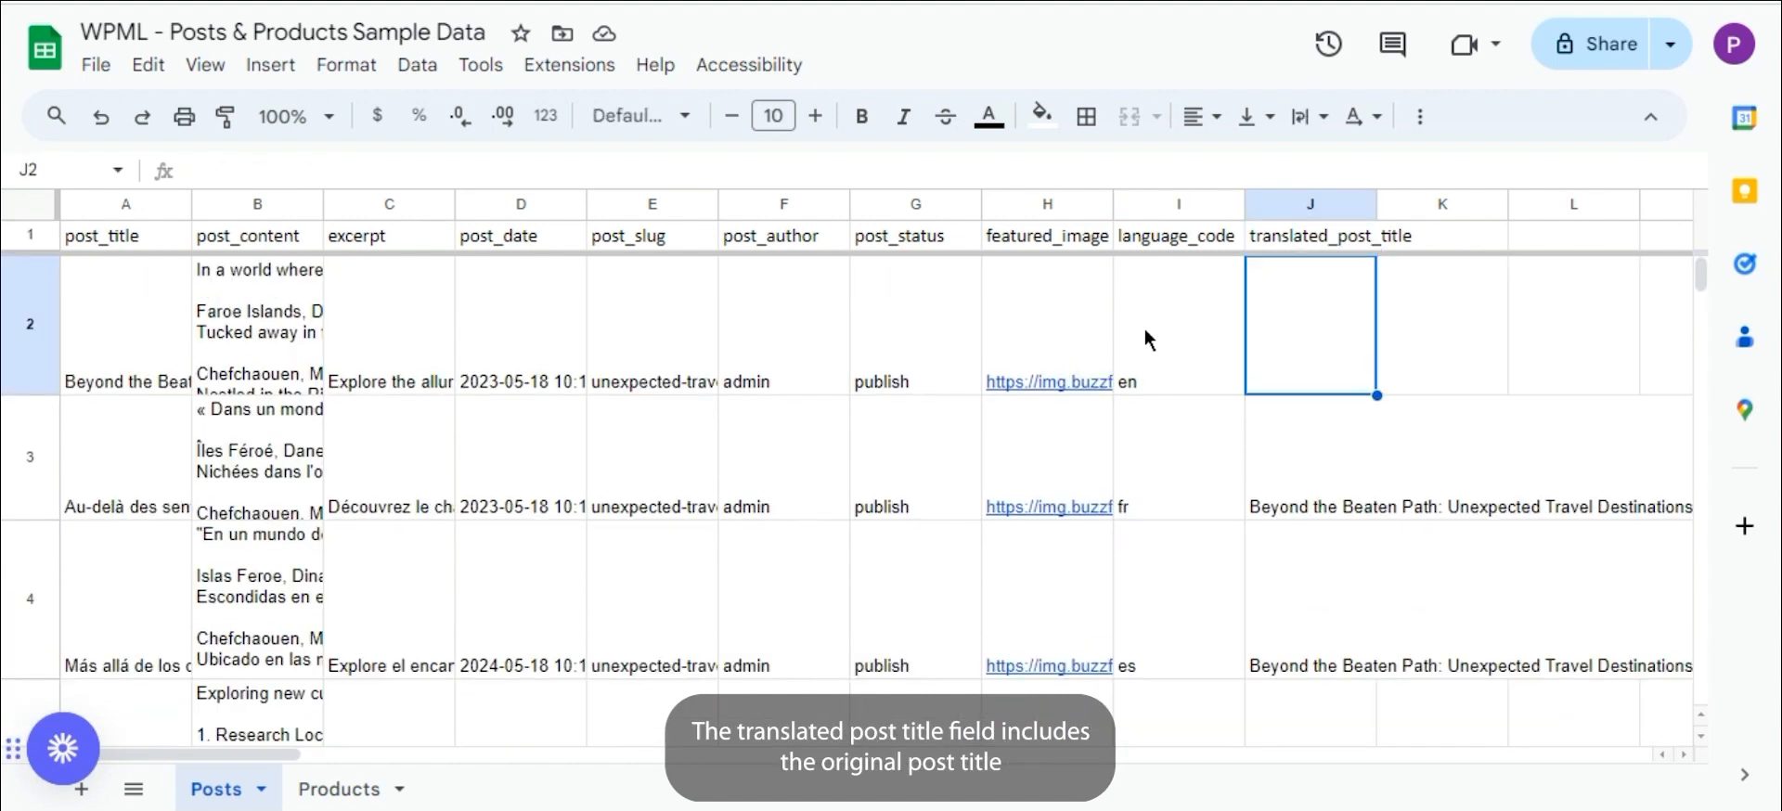
key(Down)
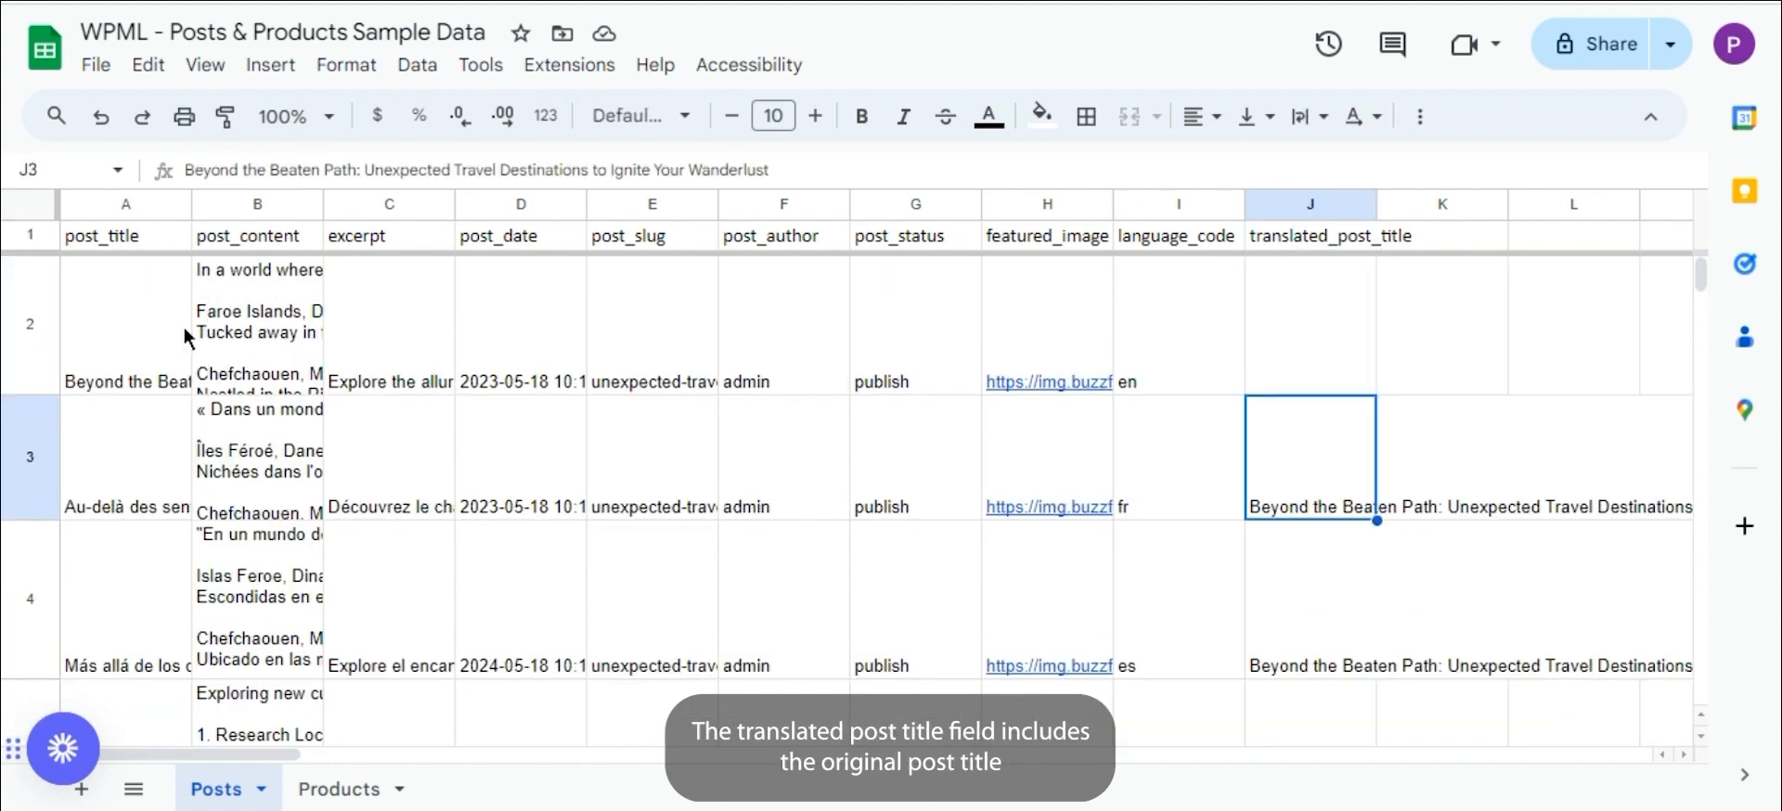
click(135, 342)
click(1221, 323)
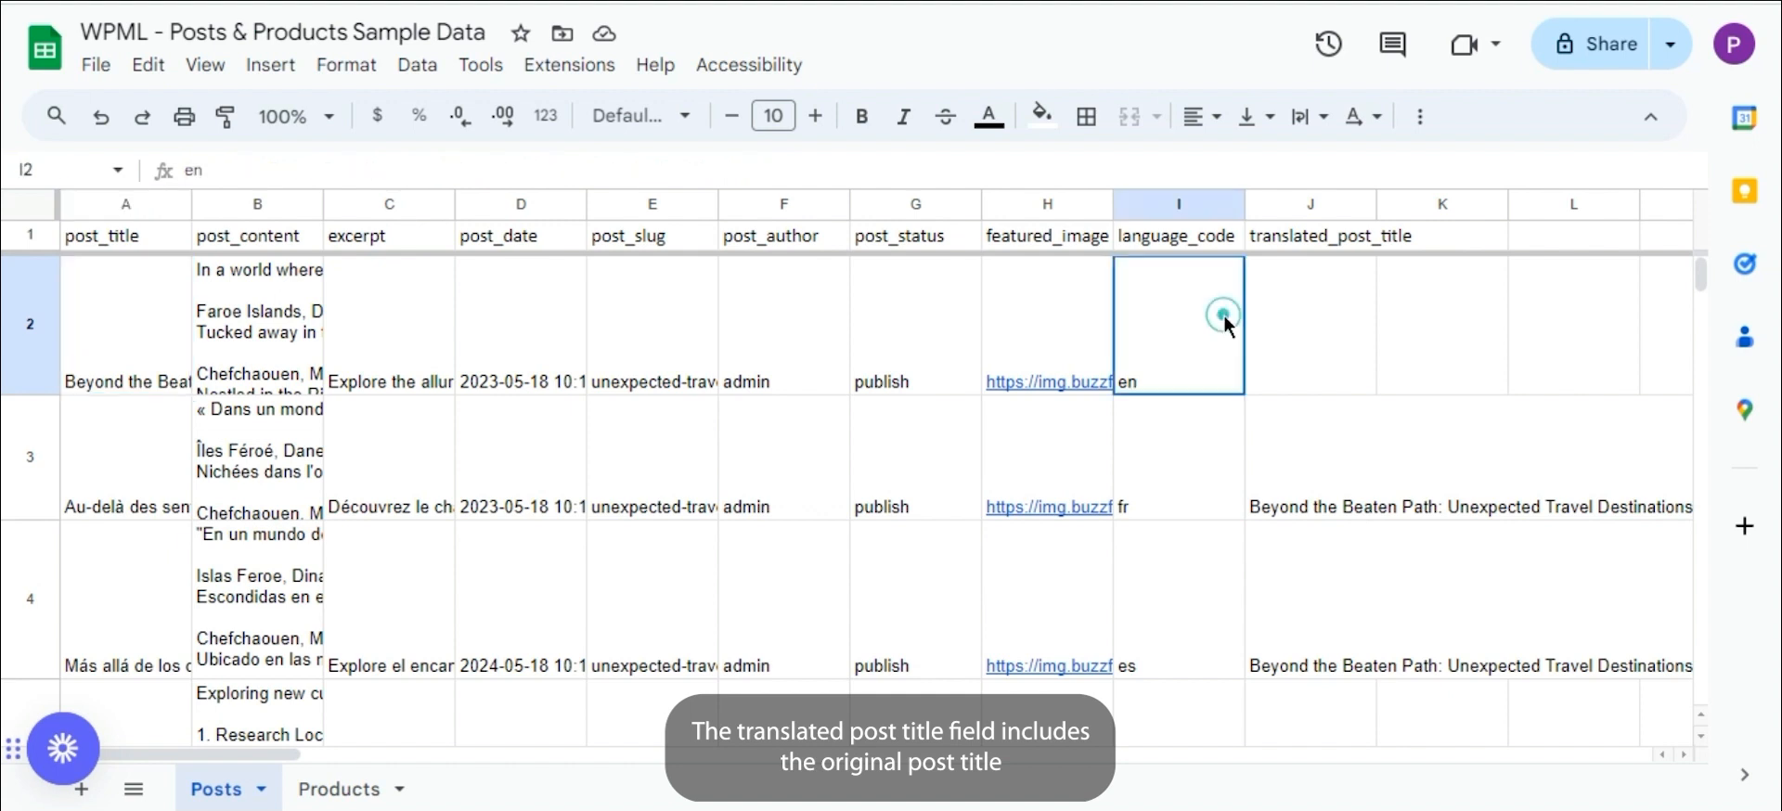
click(1211, 473)
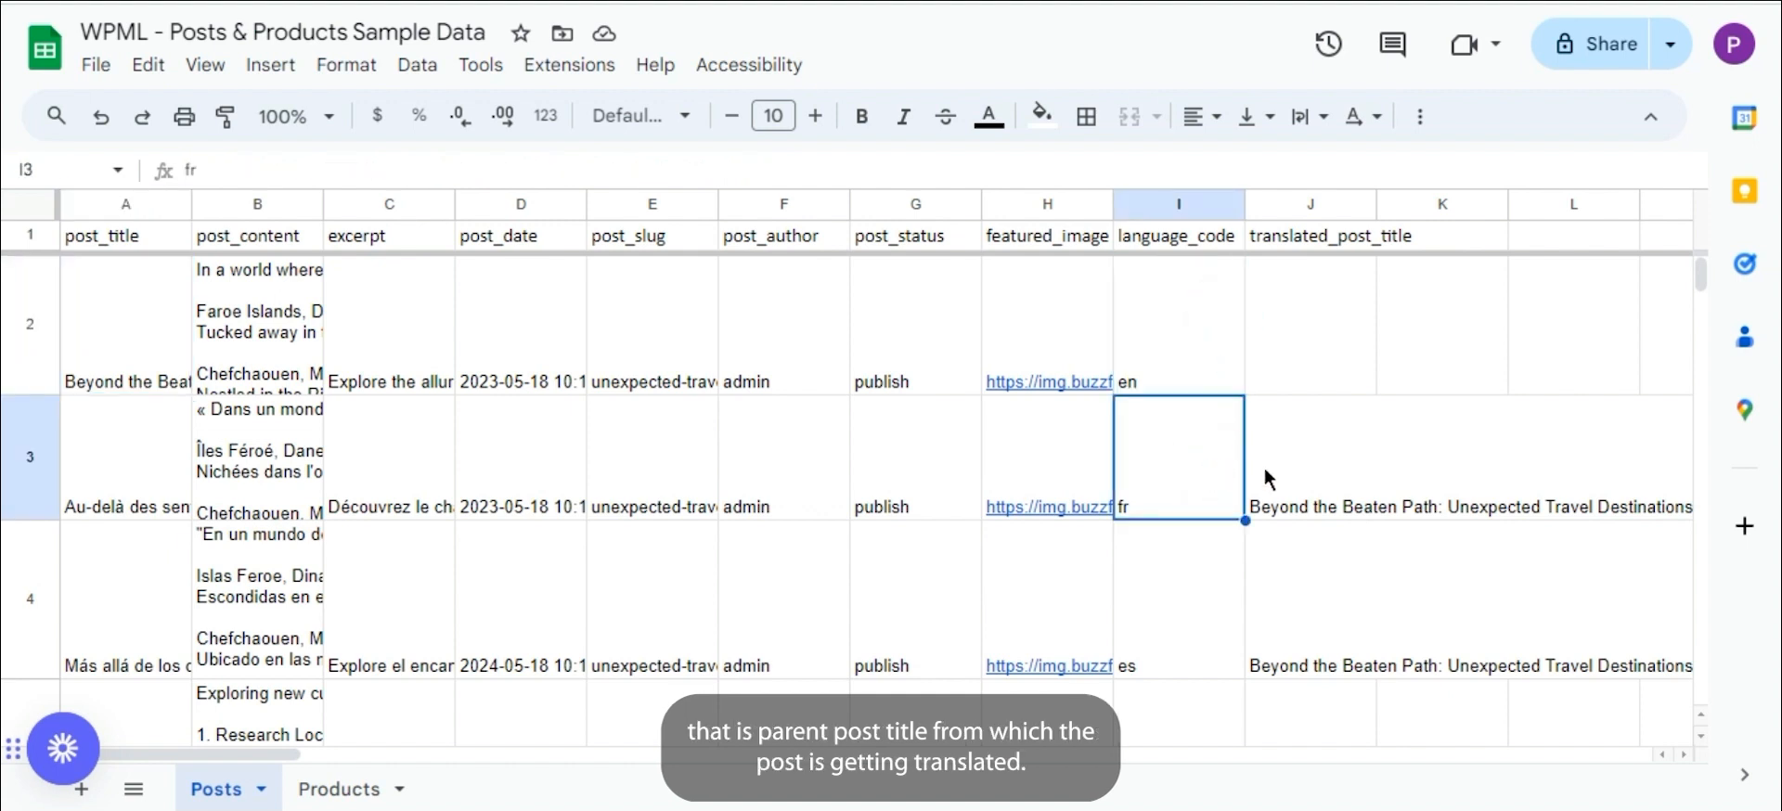
click(1328, 485)
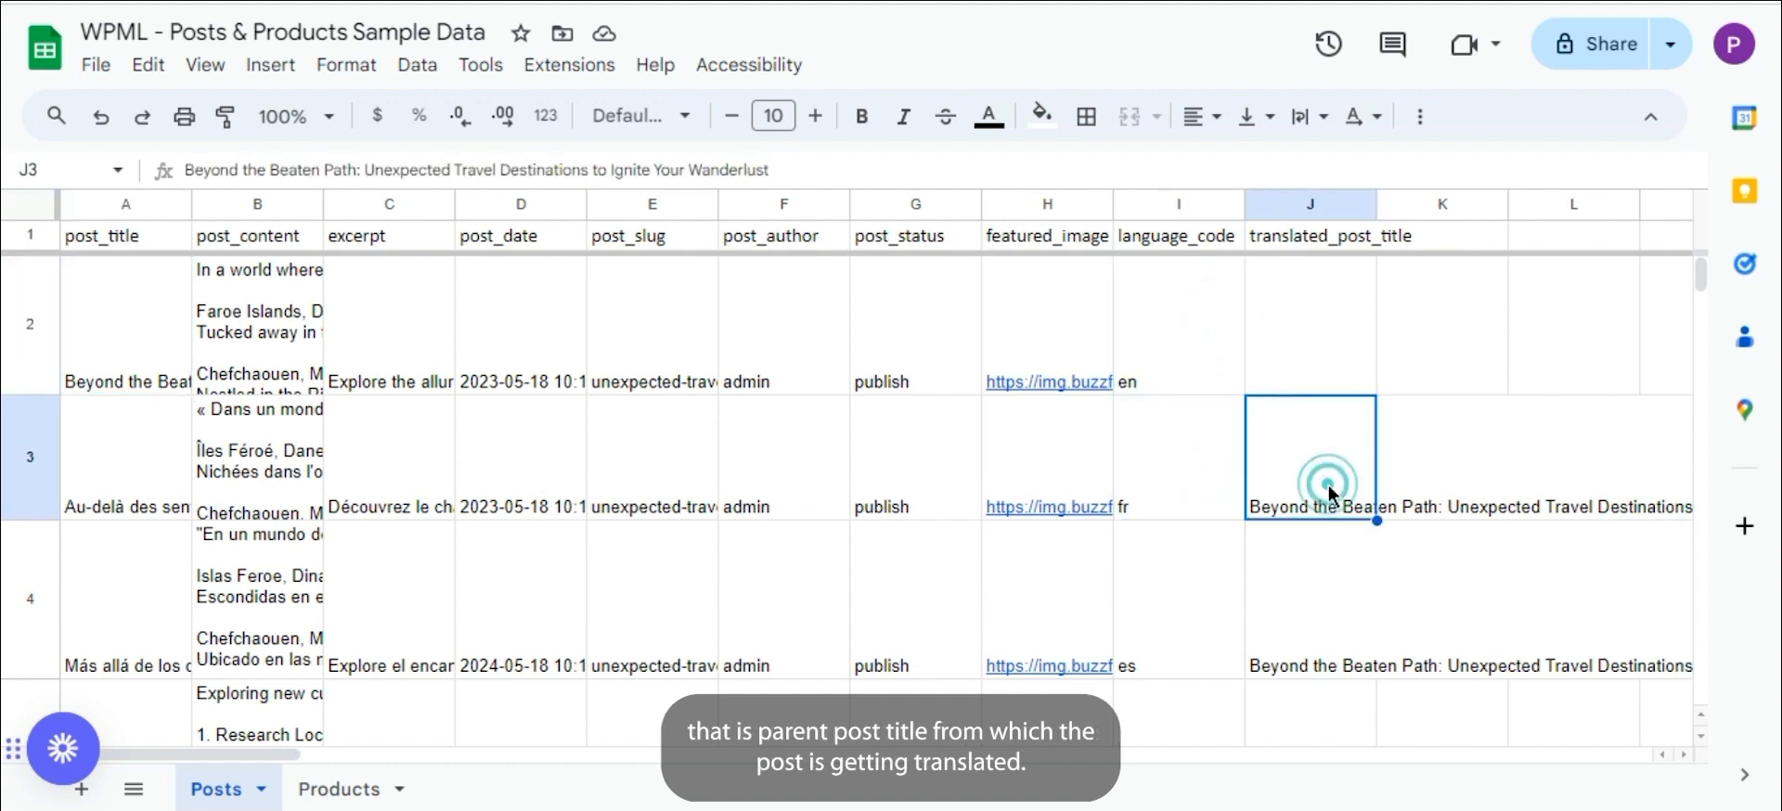
click(1188, 608)
click(1284, 609)
key(Down)
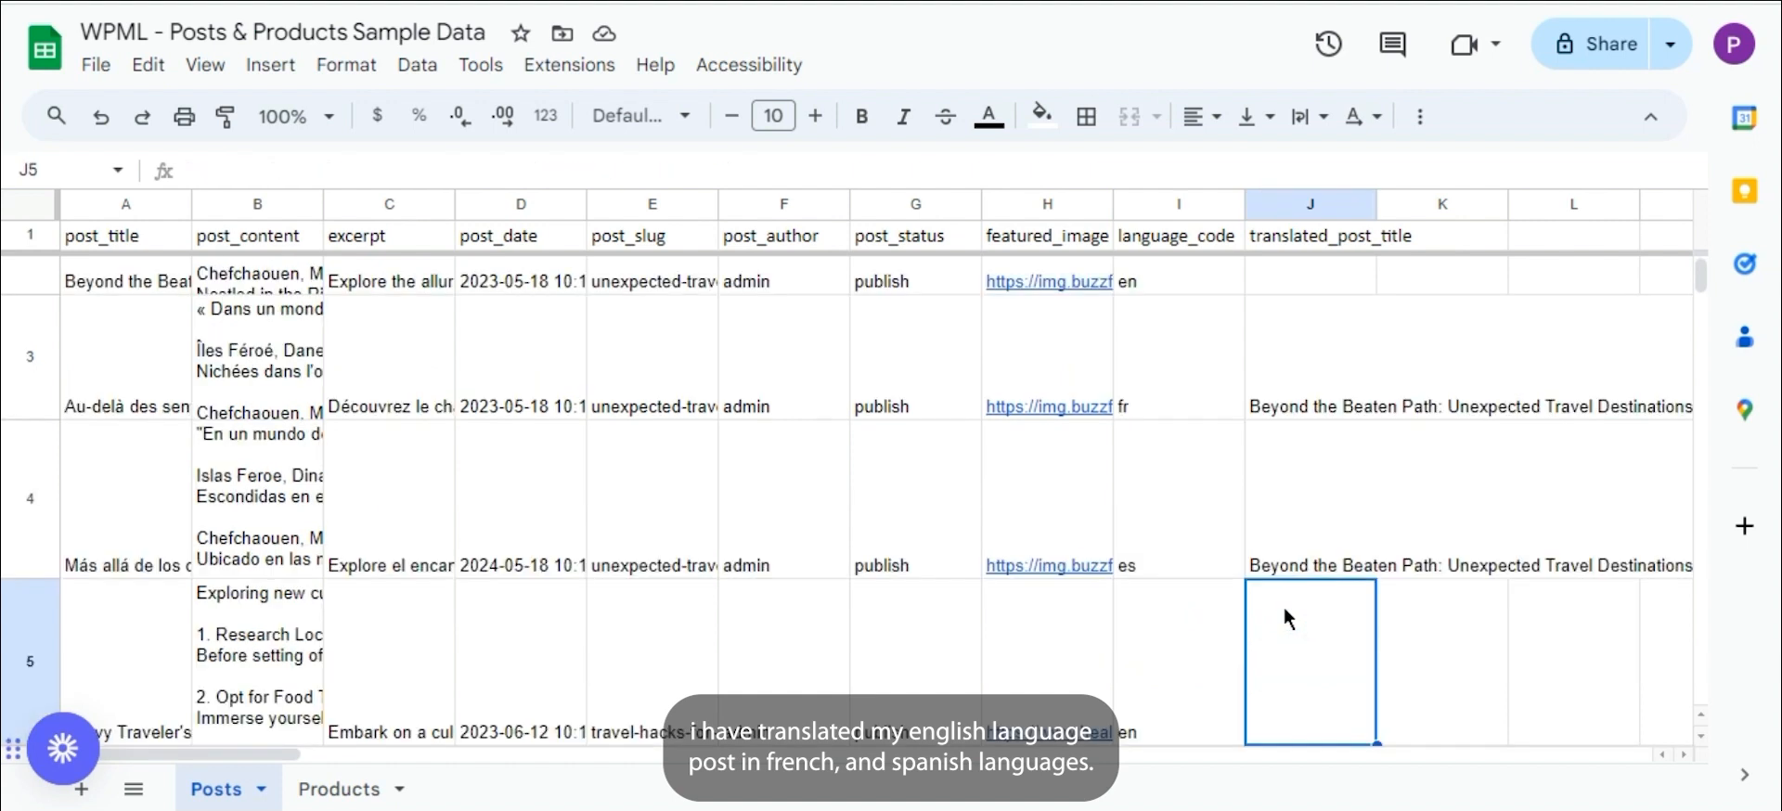
Compare the "Savvy Traveler's Guide: Foodie Travel Hacks" post with the translated_post_title values of its French and Spanish rows
click(153, 672)
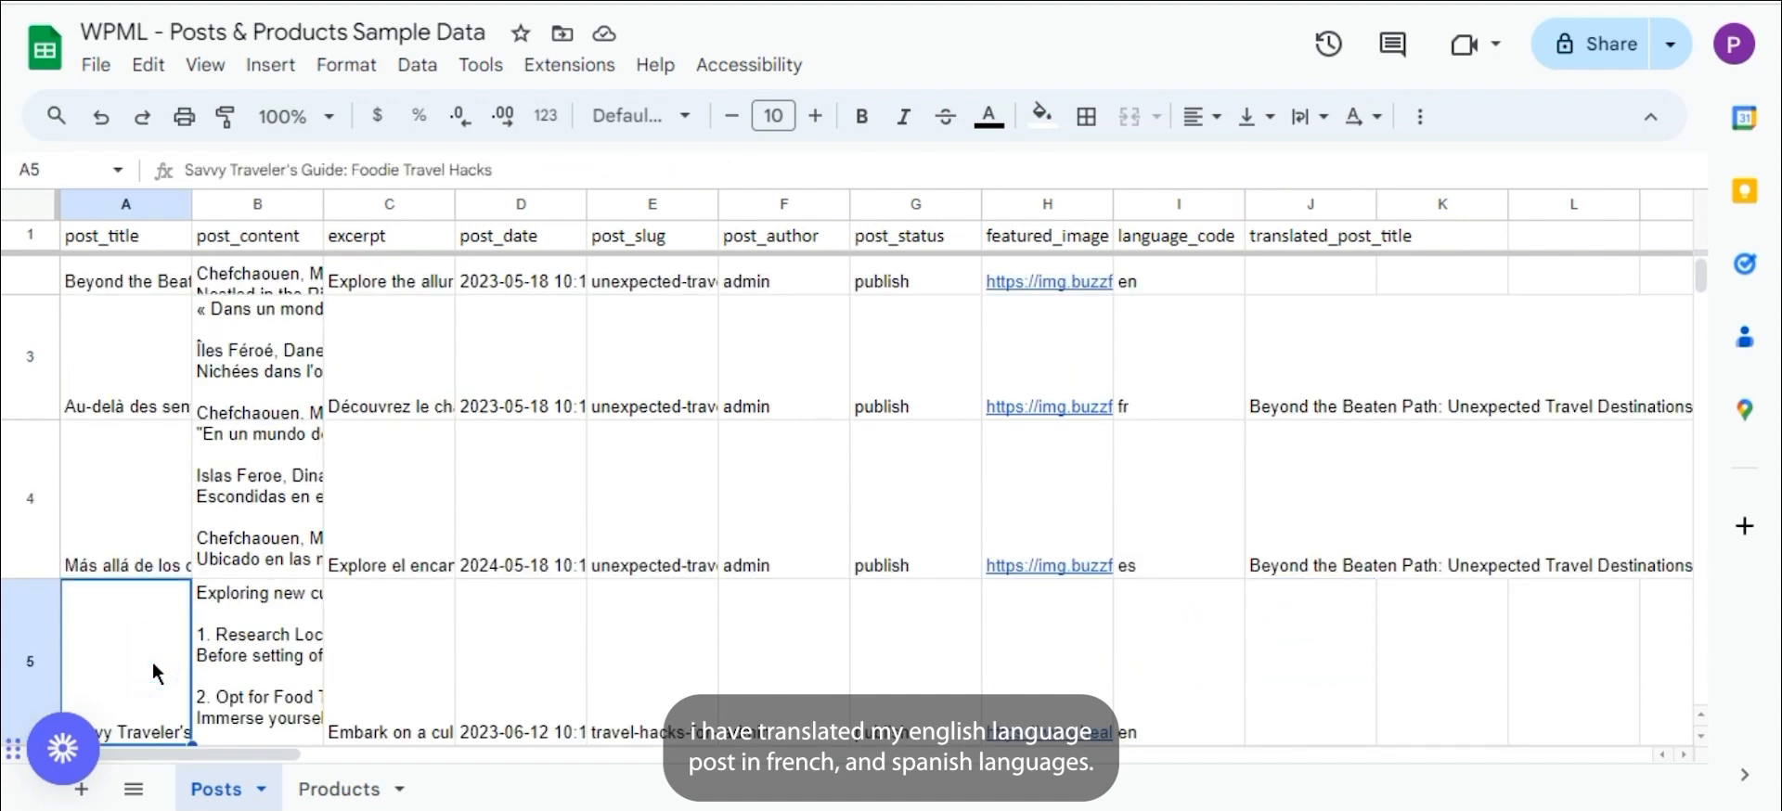
click(1150, 686)
key(Down)
key(Right)
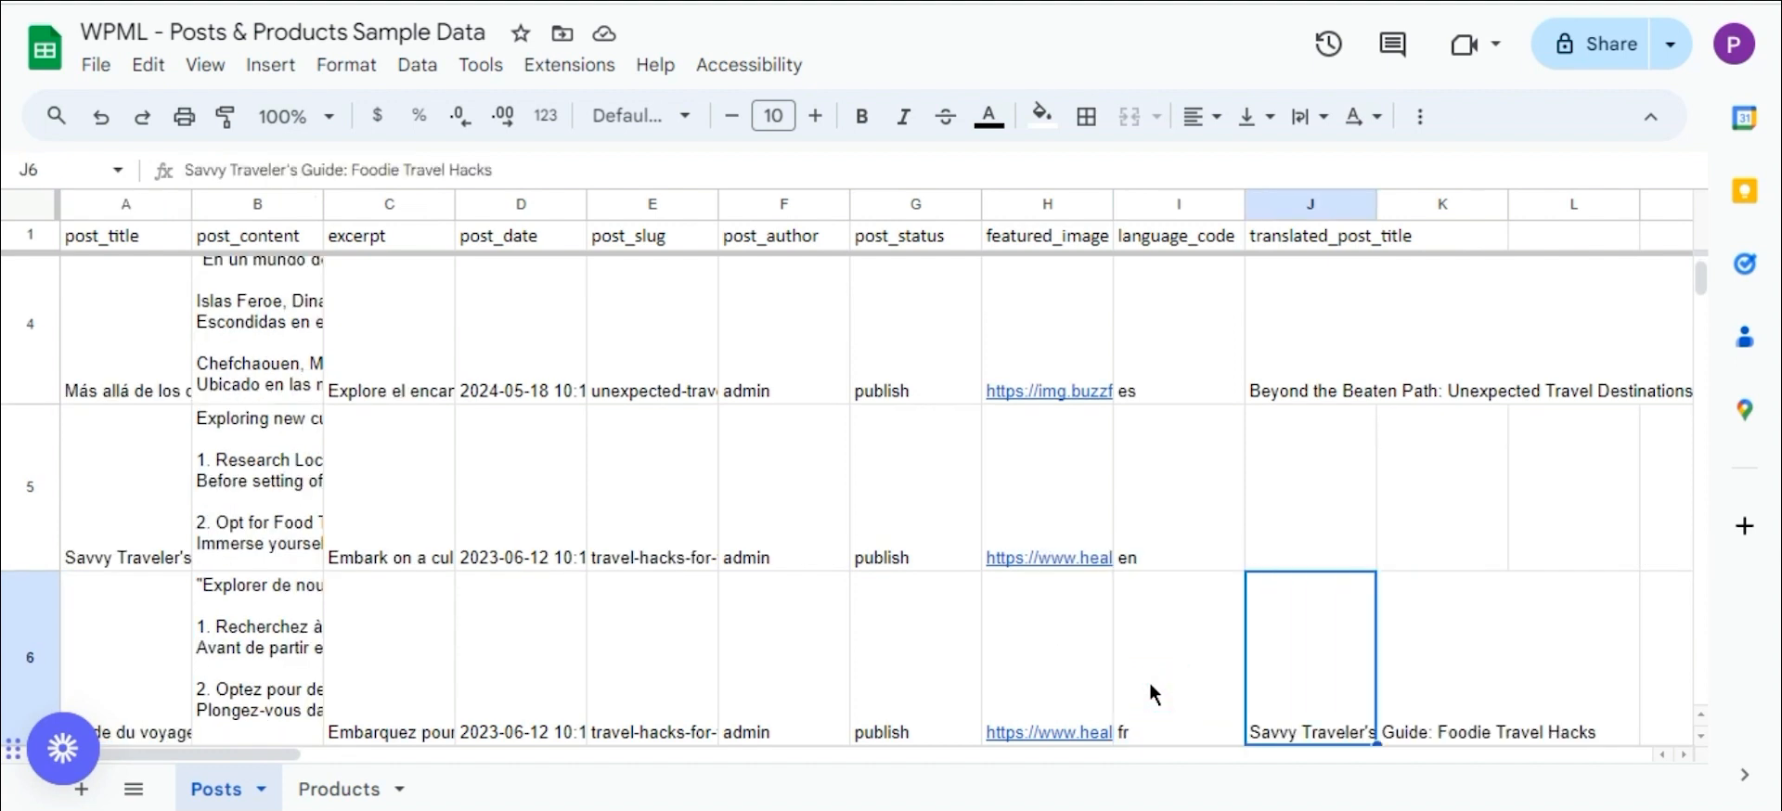
key(Down)
key(Down)
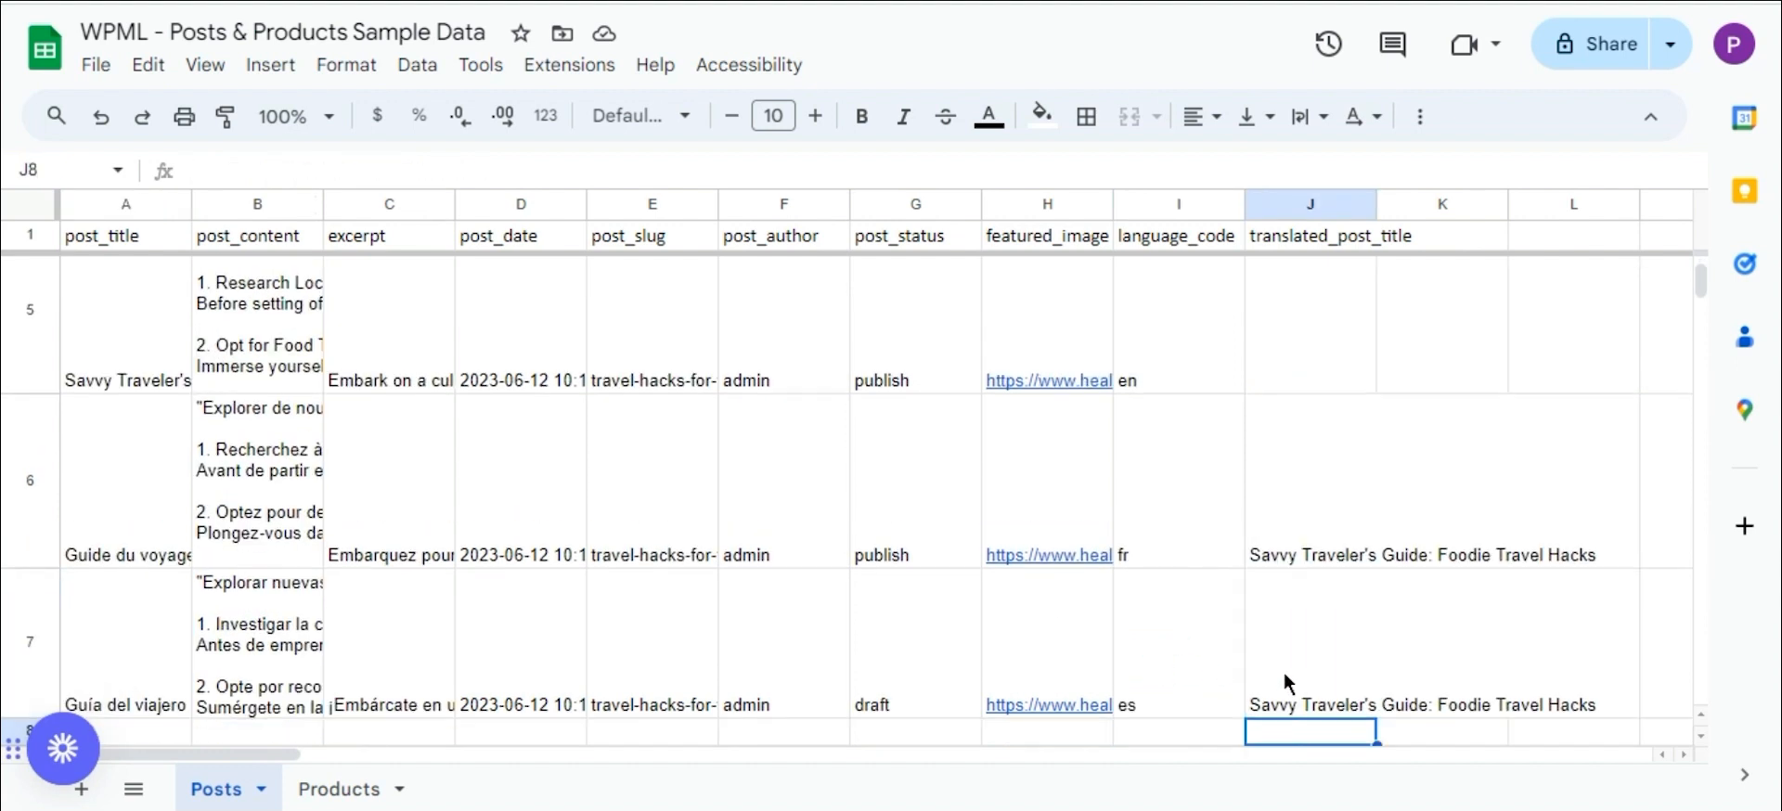
click(1276, 658)
click(1272, 485)
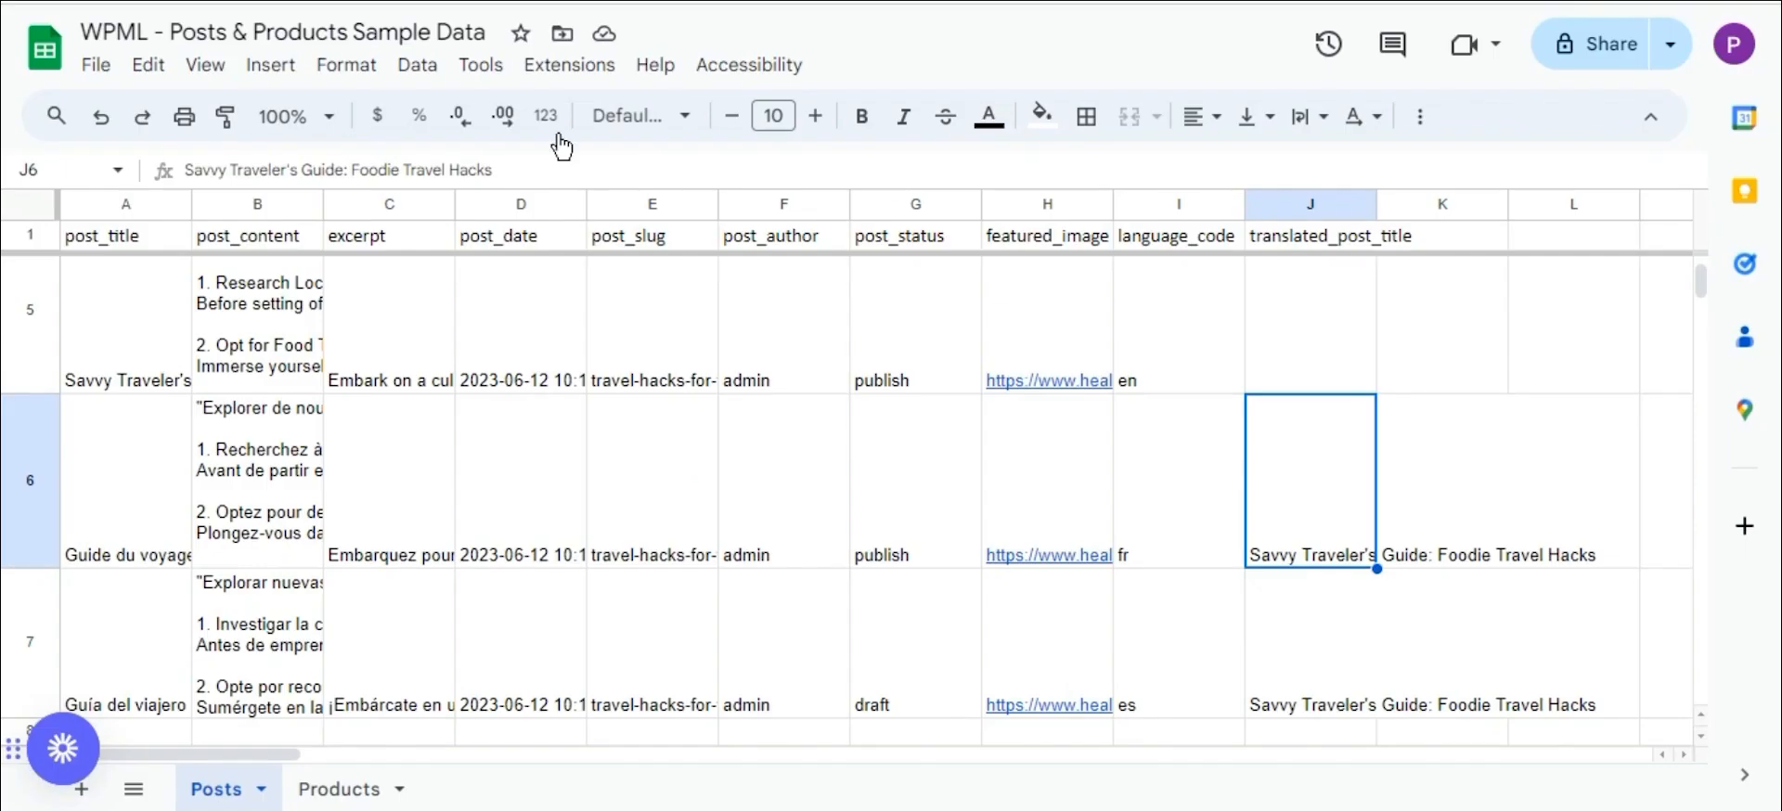
Download the Posts sheet as a CSV file
click(95, 64)
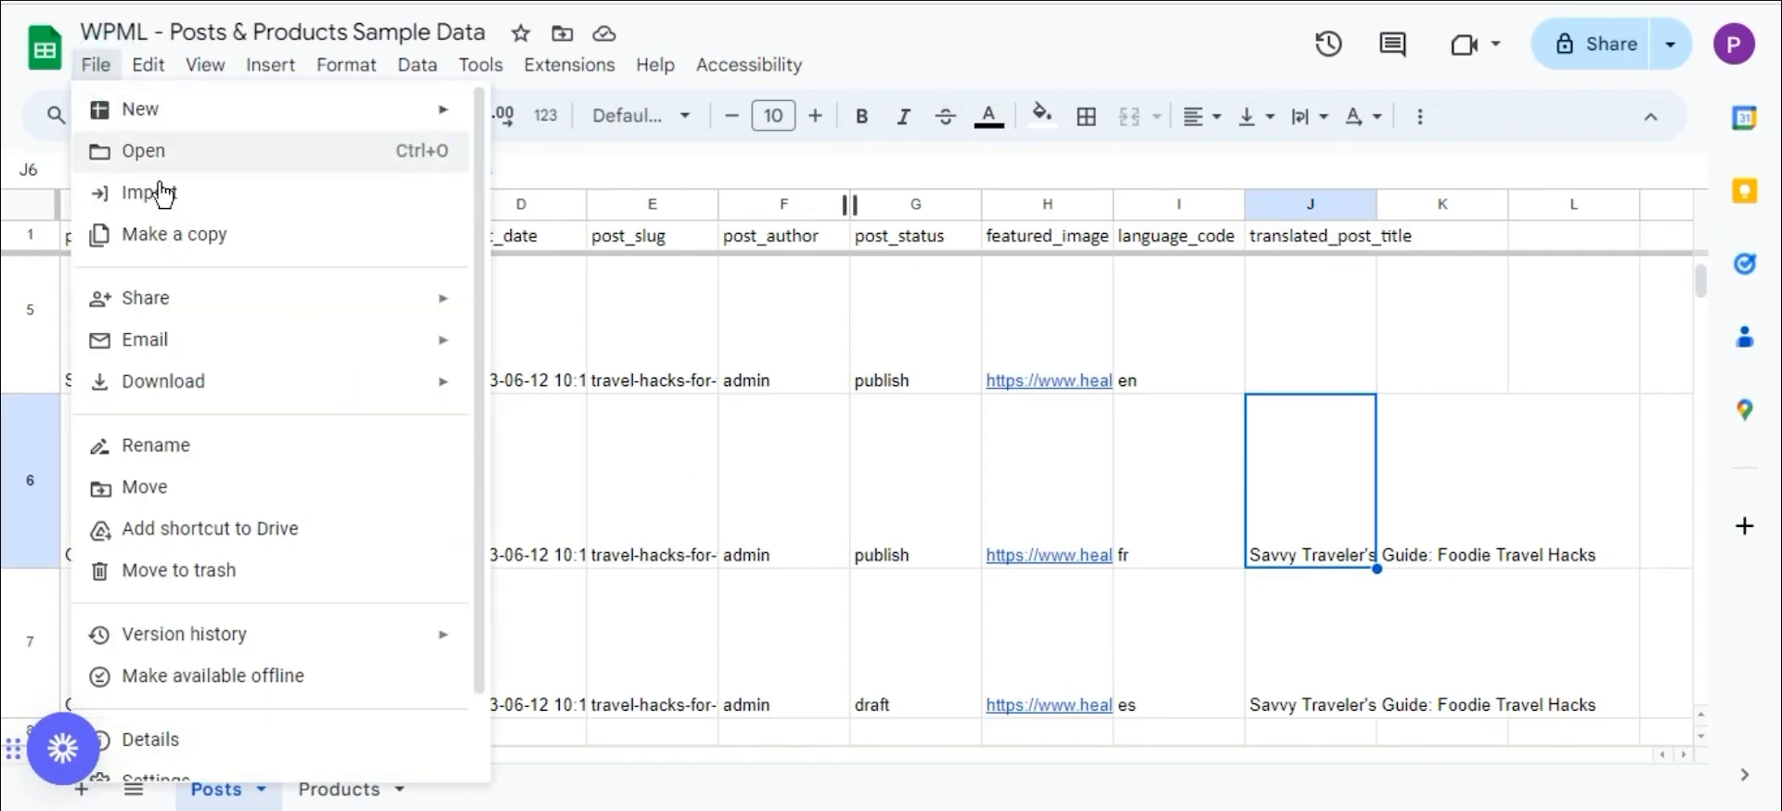
mouse_move(437, 386)
click(562, 568)
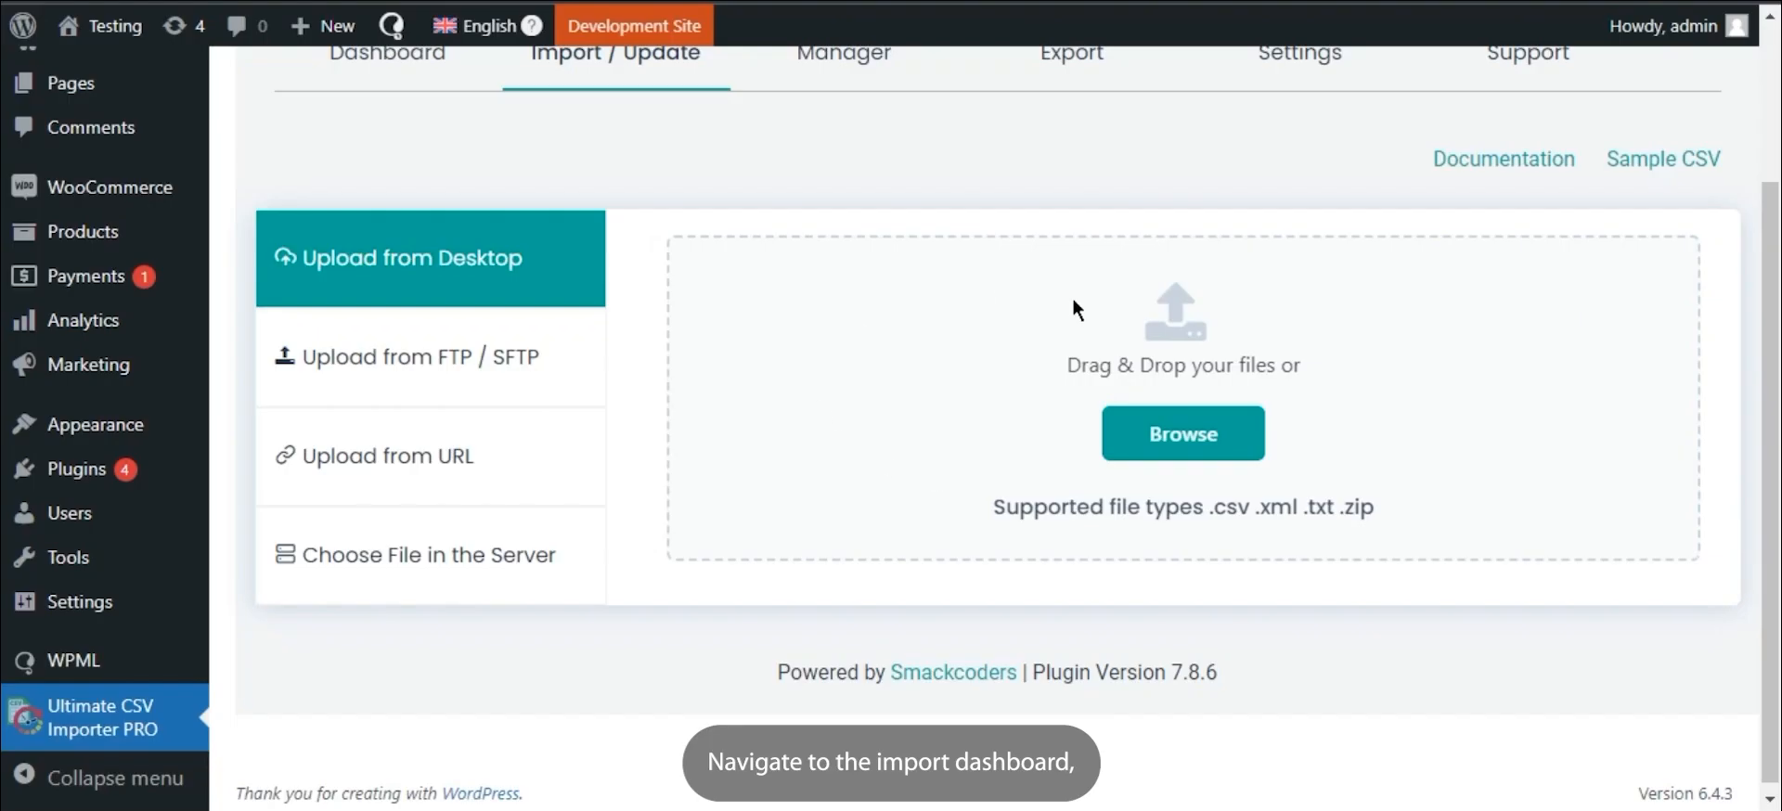
Upload the file "WPML - Posts & Products Sample Data - Posts" from Downloads to the Ultimate CSV Importer PRO import page
click(1182, 423)
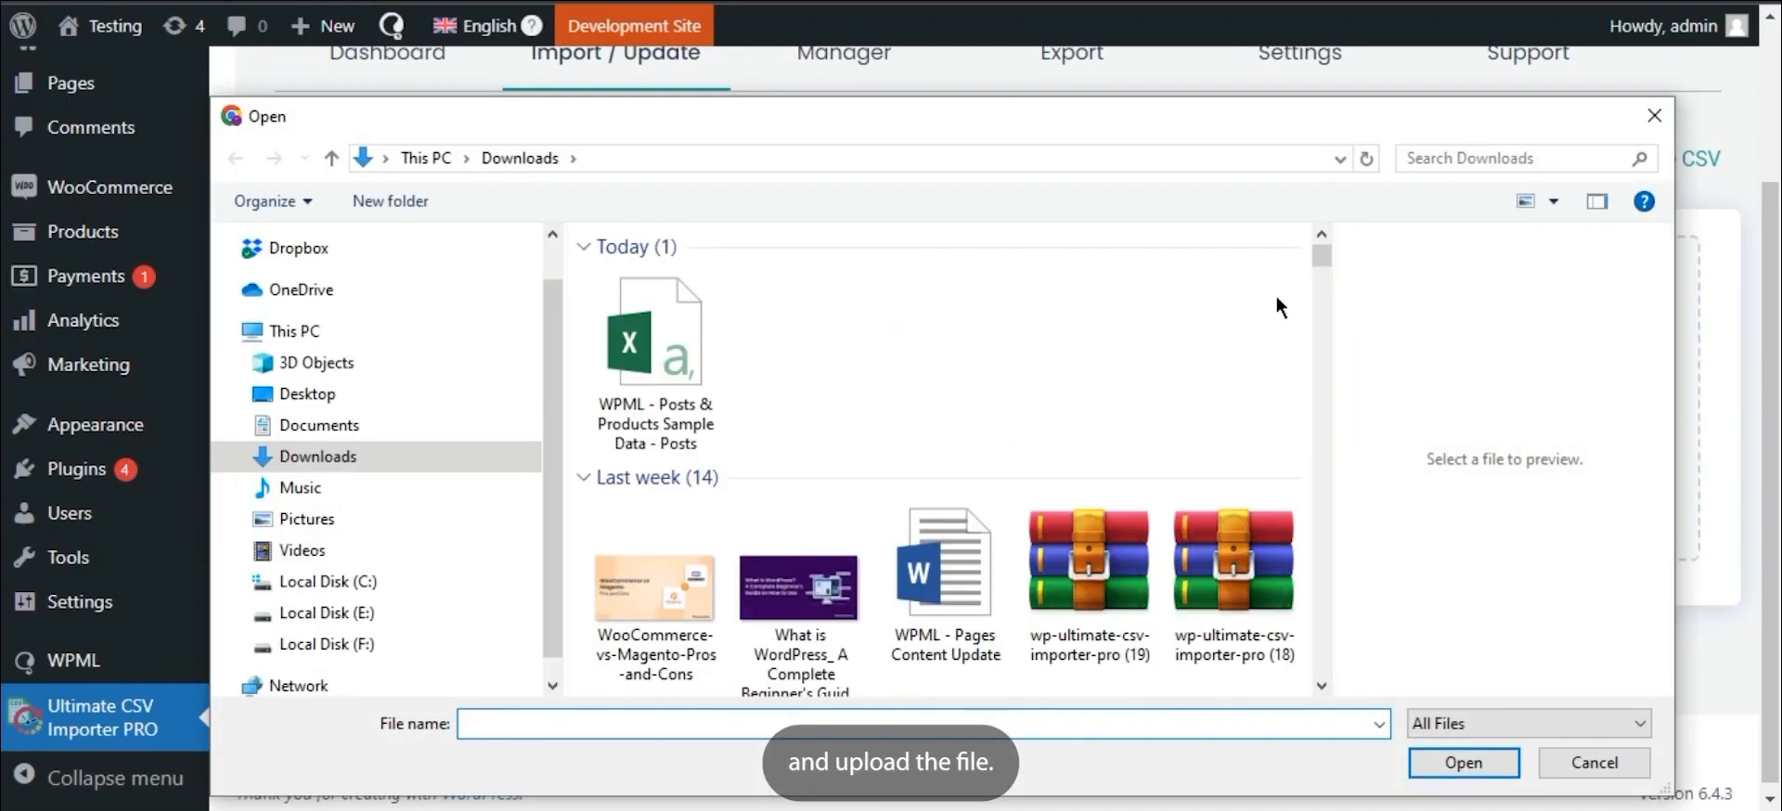
click(715, 306)
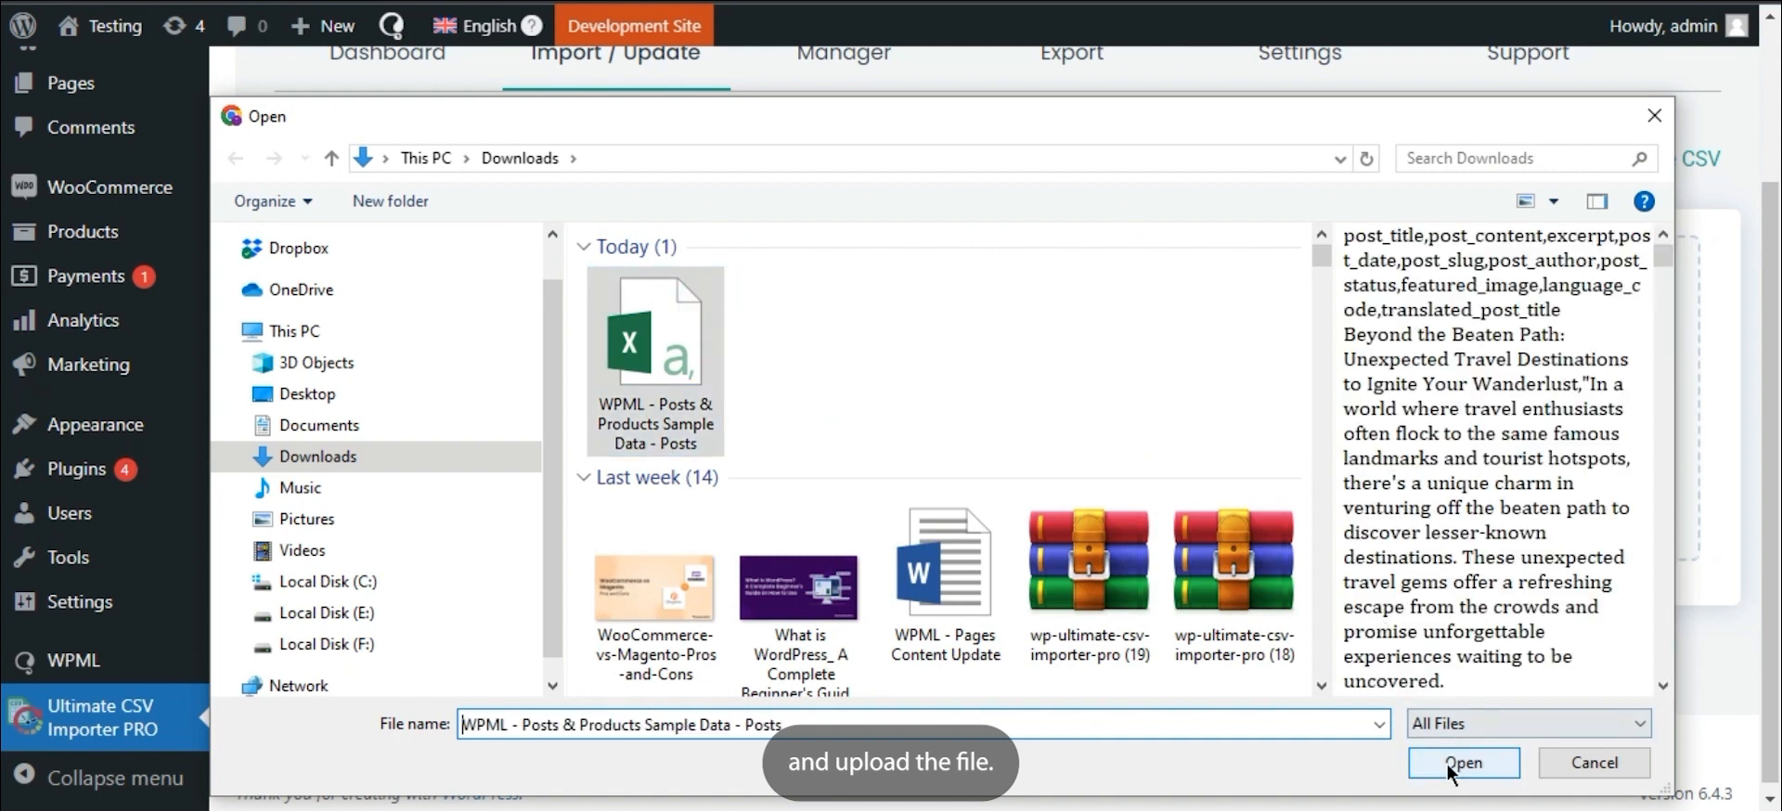
click(1464, 762)
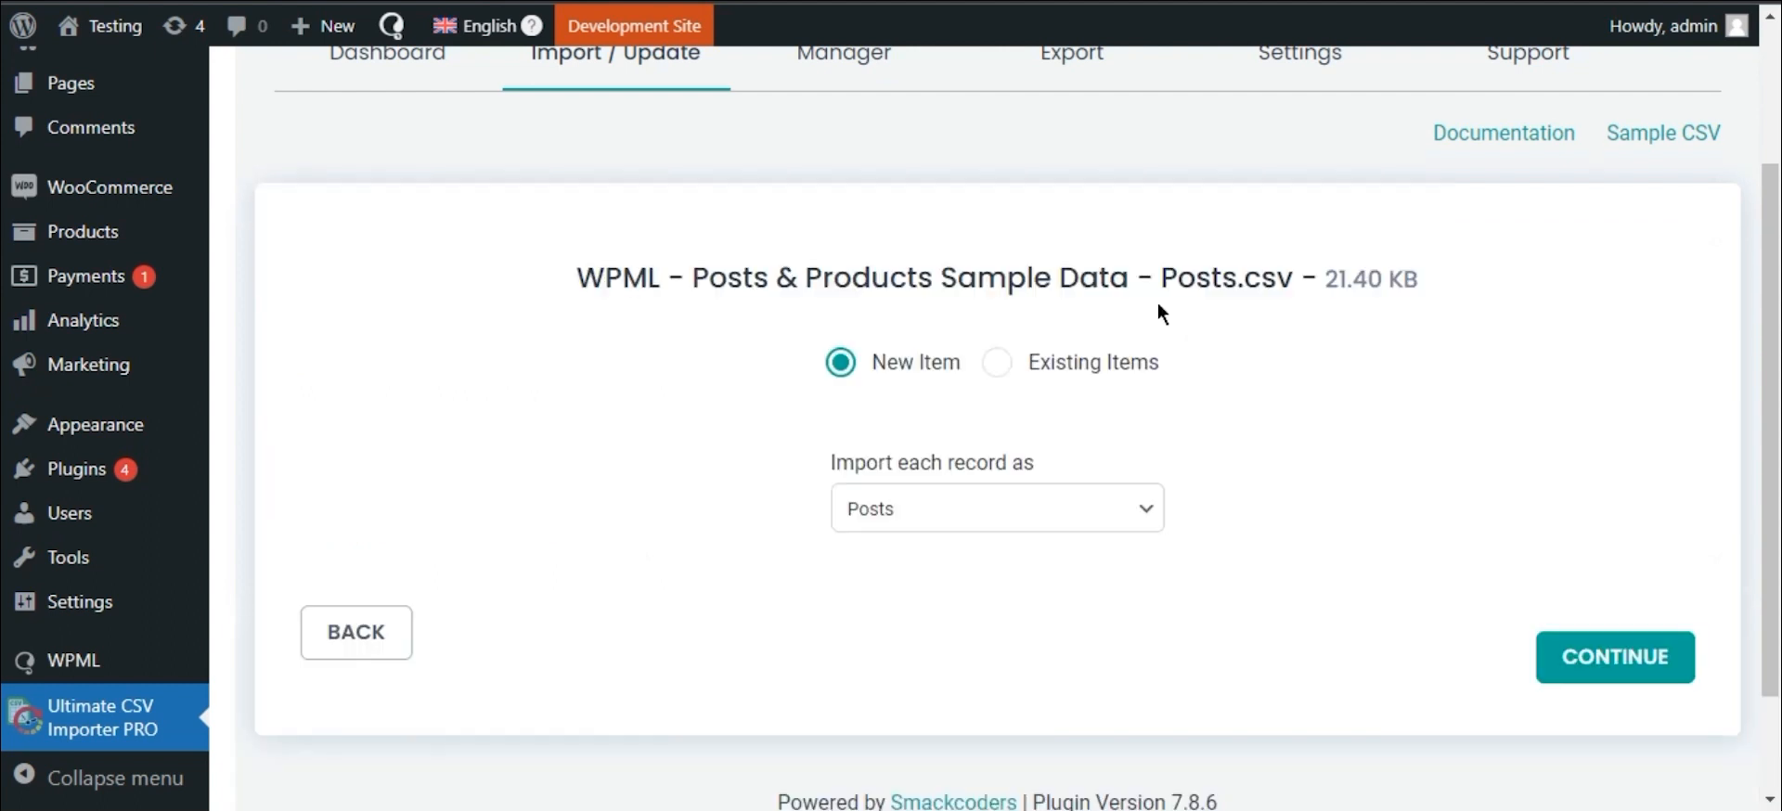
Import the records as new items of post type Posts and create a new mapping instead of using the saved template
click(1106, 512)
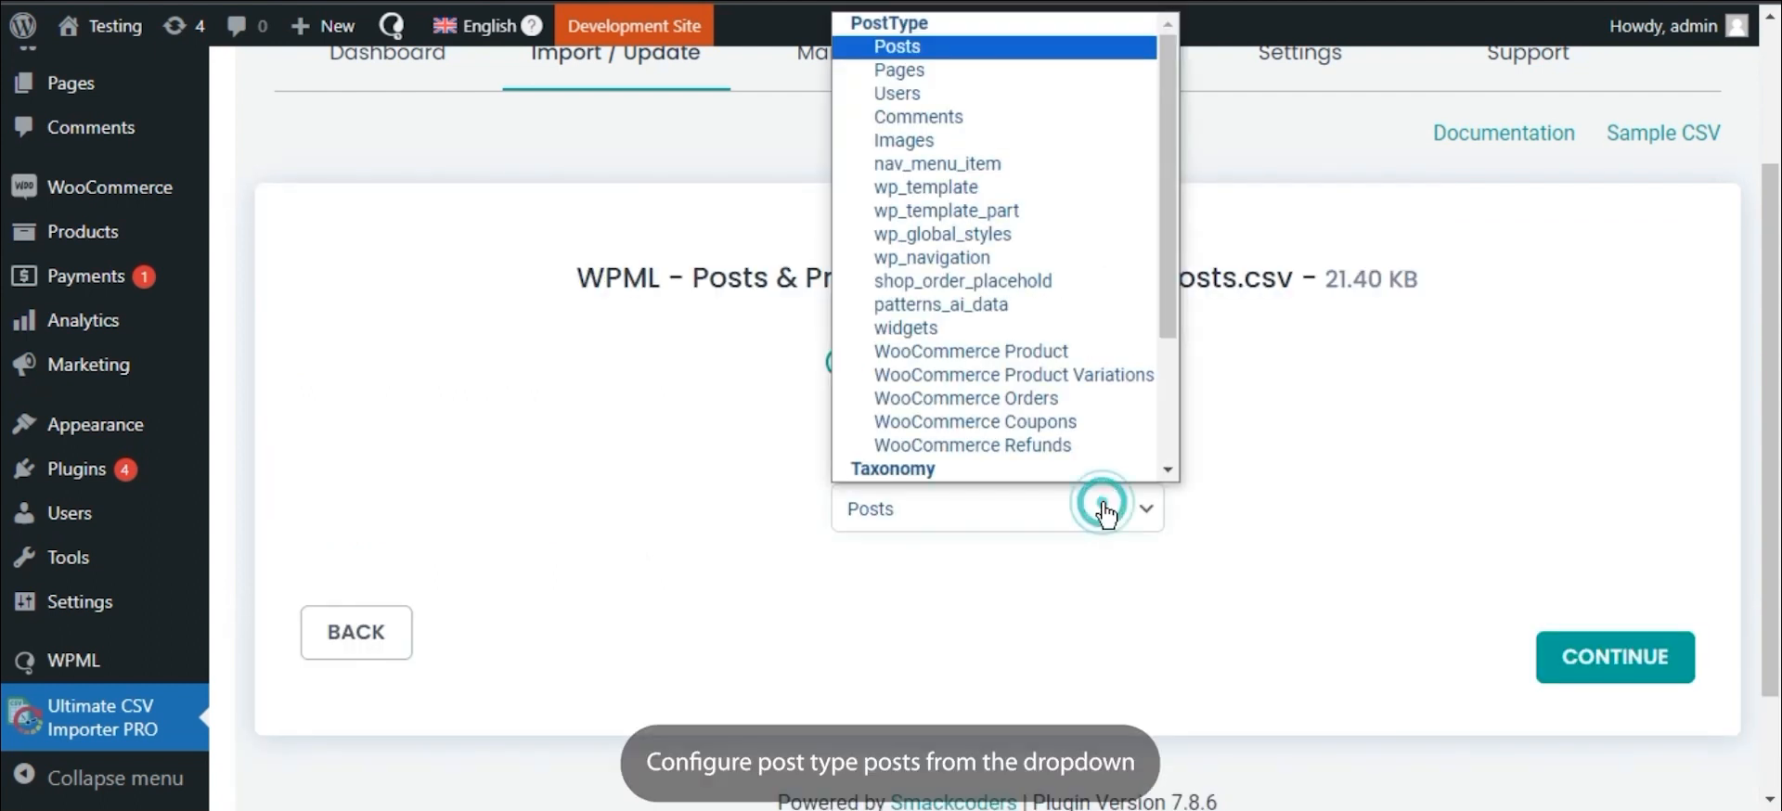
click(1106, 512)
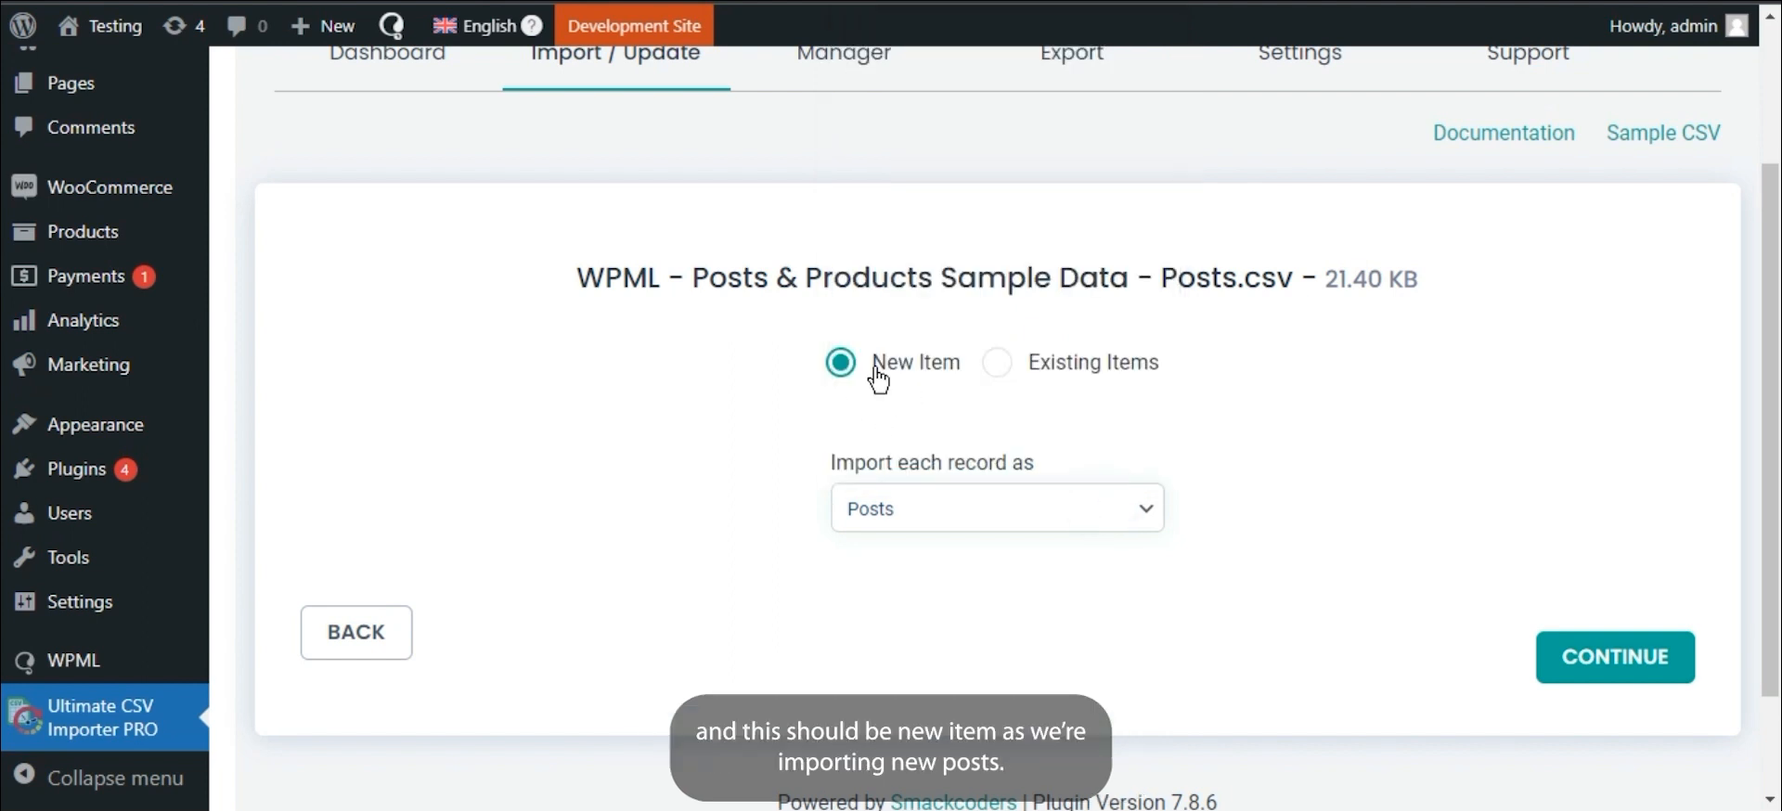
click(1560, 664)
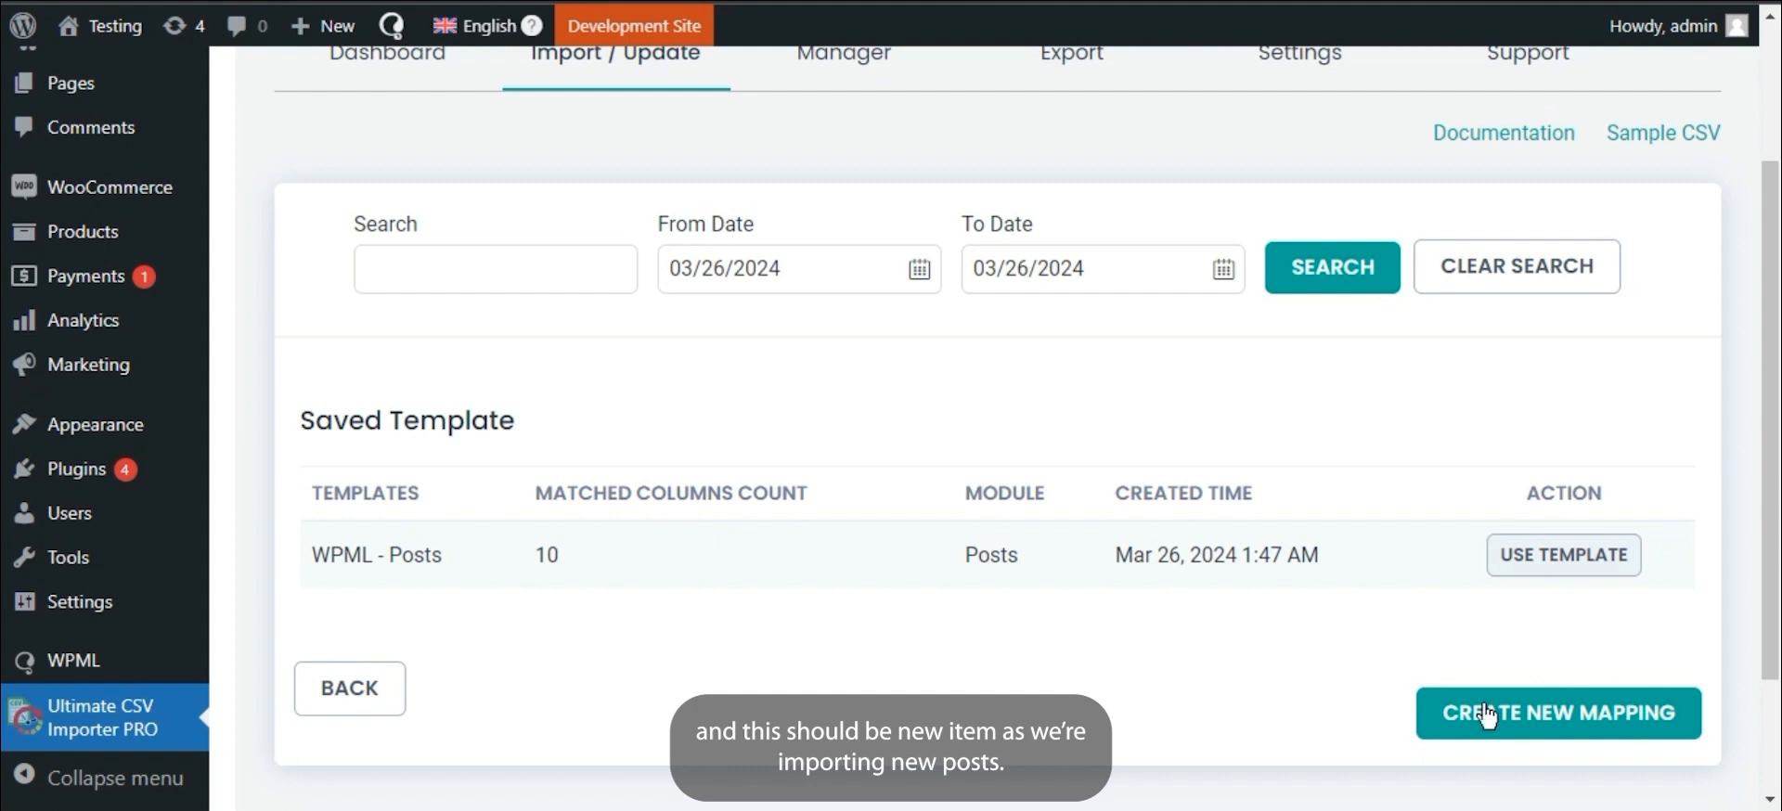
click(1482, 715)
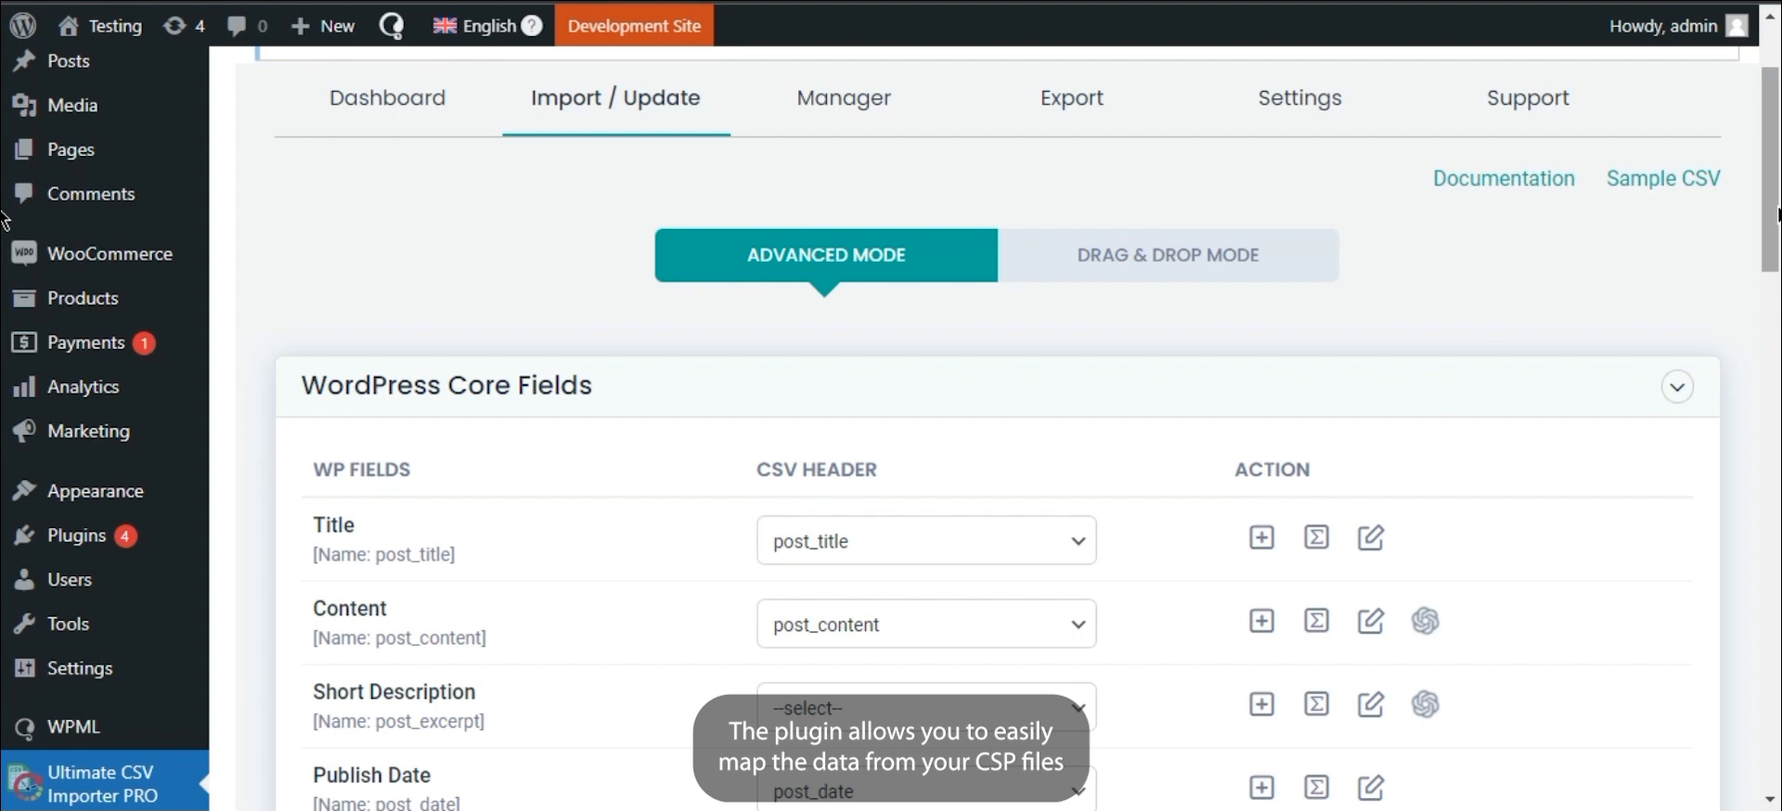
Review how the CSV headers are mapped to the WordPress core fields in Advanced Mode
scroll(5, 427, down, 10)
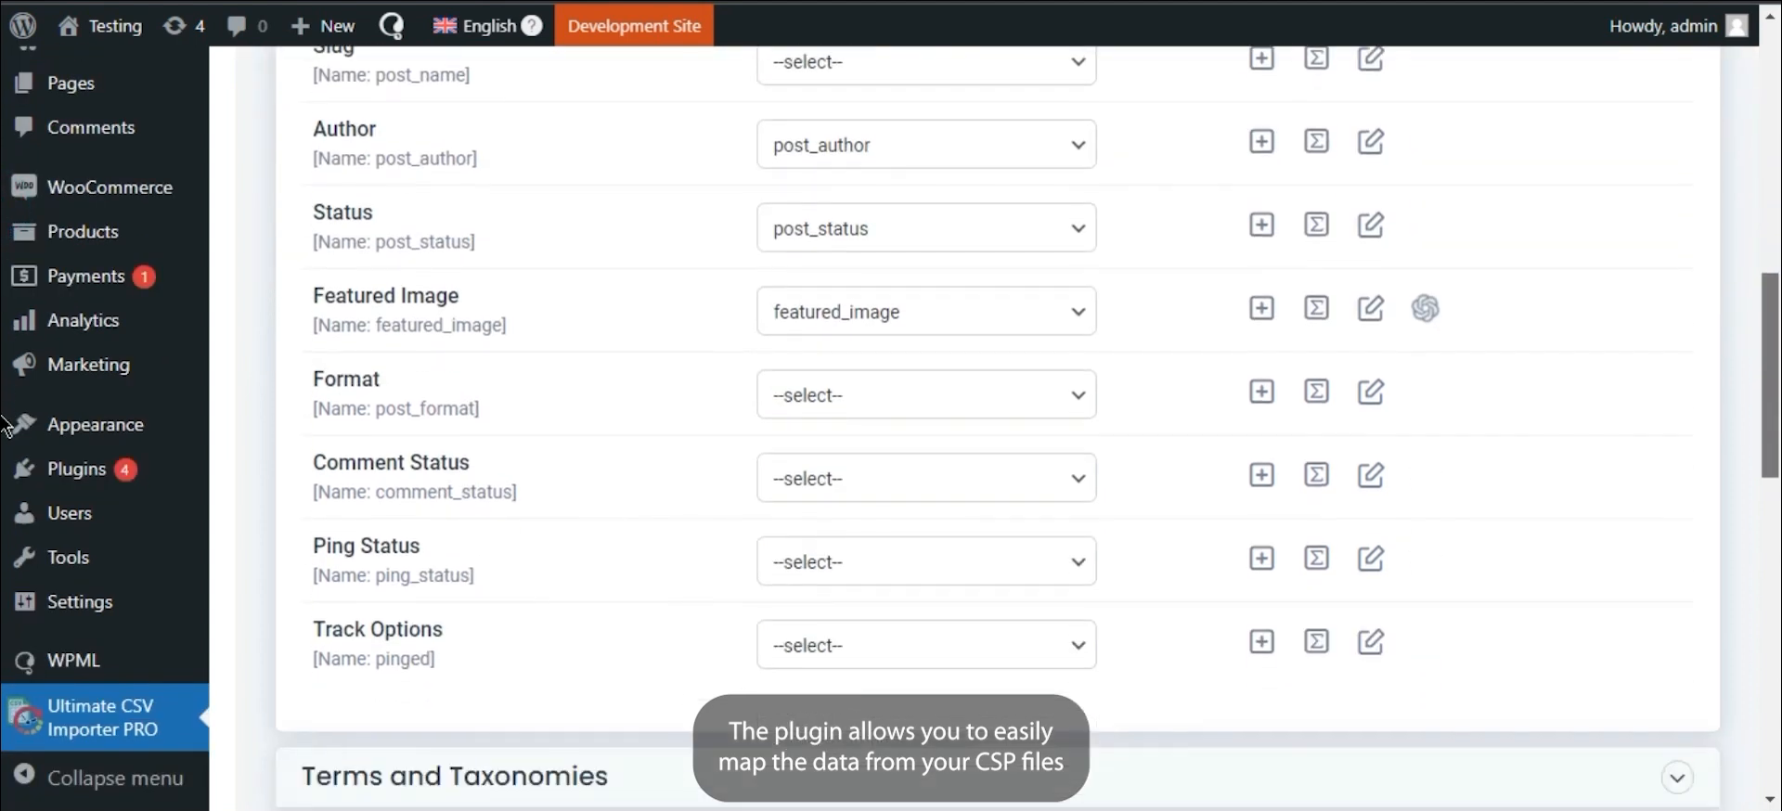
scroll(5, 427, down, 3)
drag(1770, 489, 1769, 164)
scroll(5, 191, down, 1)
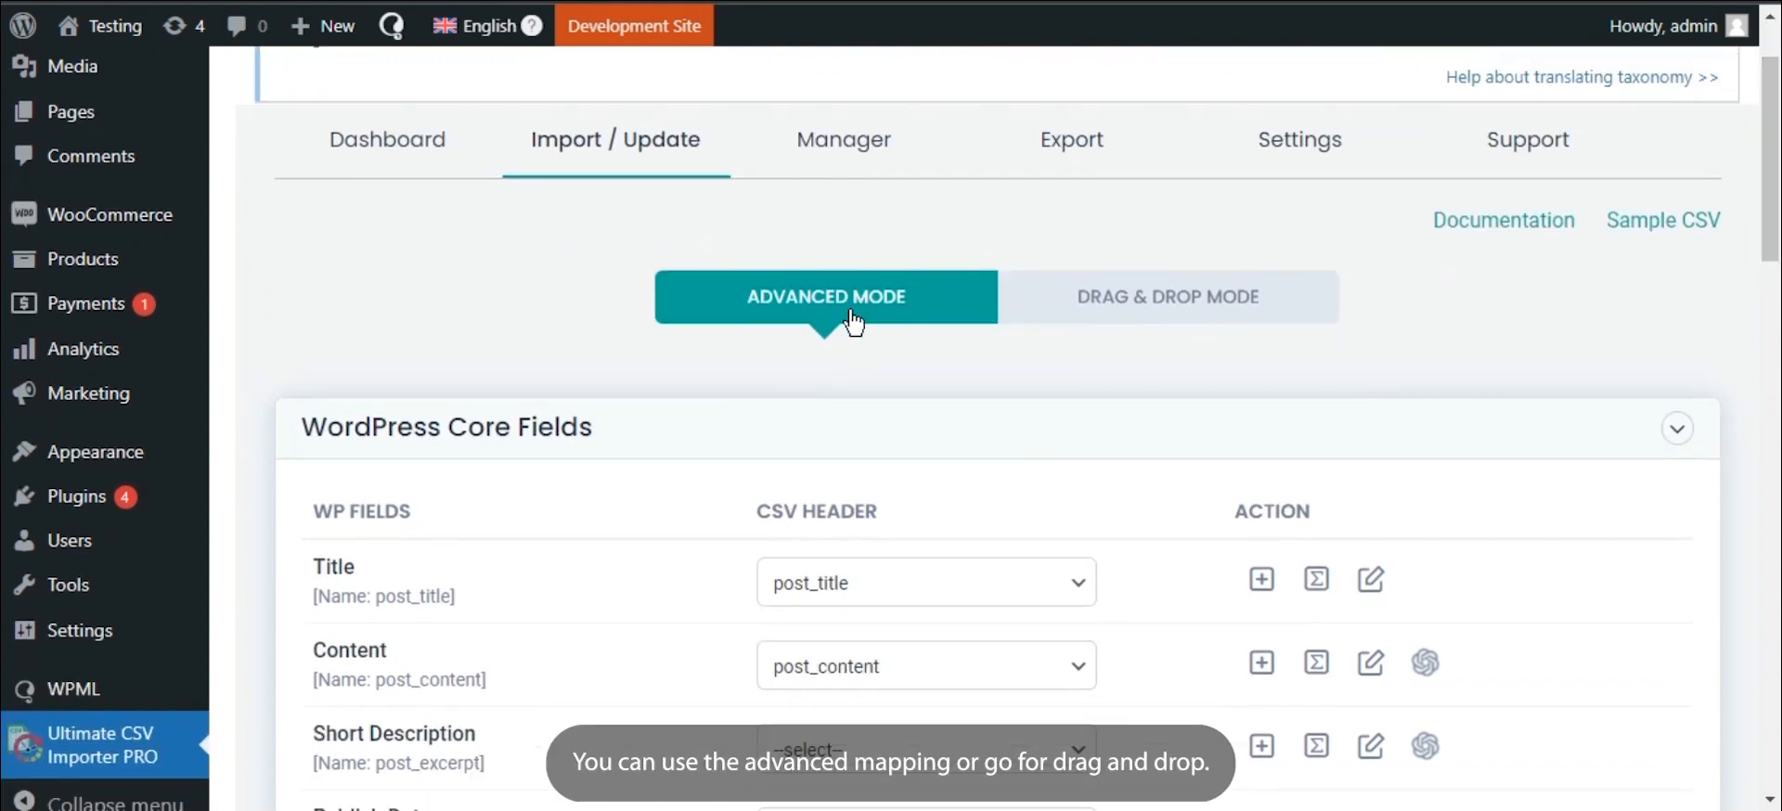
Switch to Drag & Drop Mode and map the excerpt column to Short Description and post_slug to Slug
click(1165, 308)
scroll(5, 288, down, 2)
drag(1696, 62, 1704, 423)
drag(1324, 291, 978, 469)
drag(1692, 332, 1704, 461)
drag(1374, 211, 863, 682)
scroll(1541, 509, down, 10)
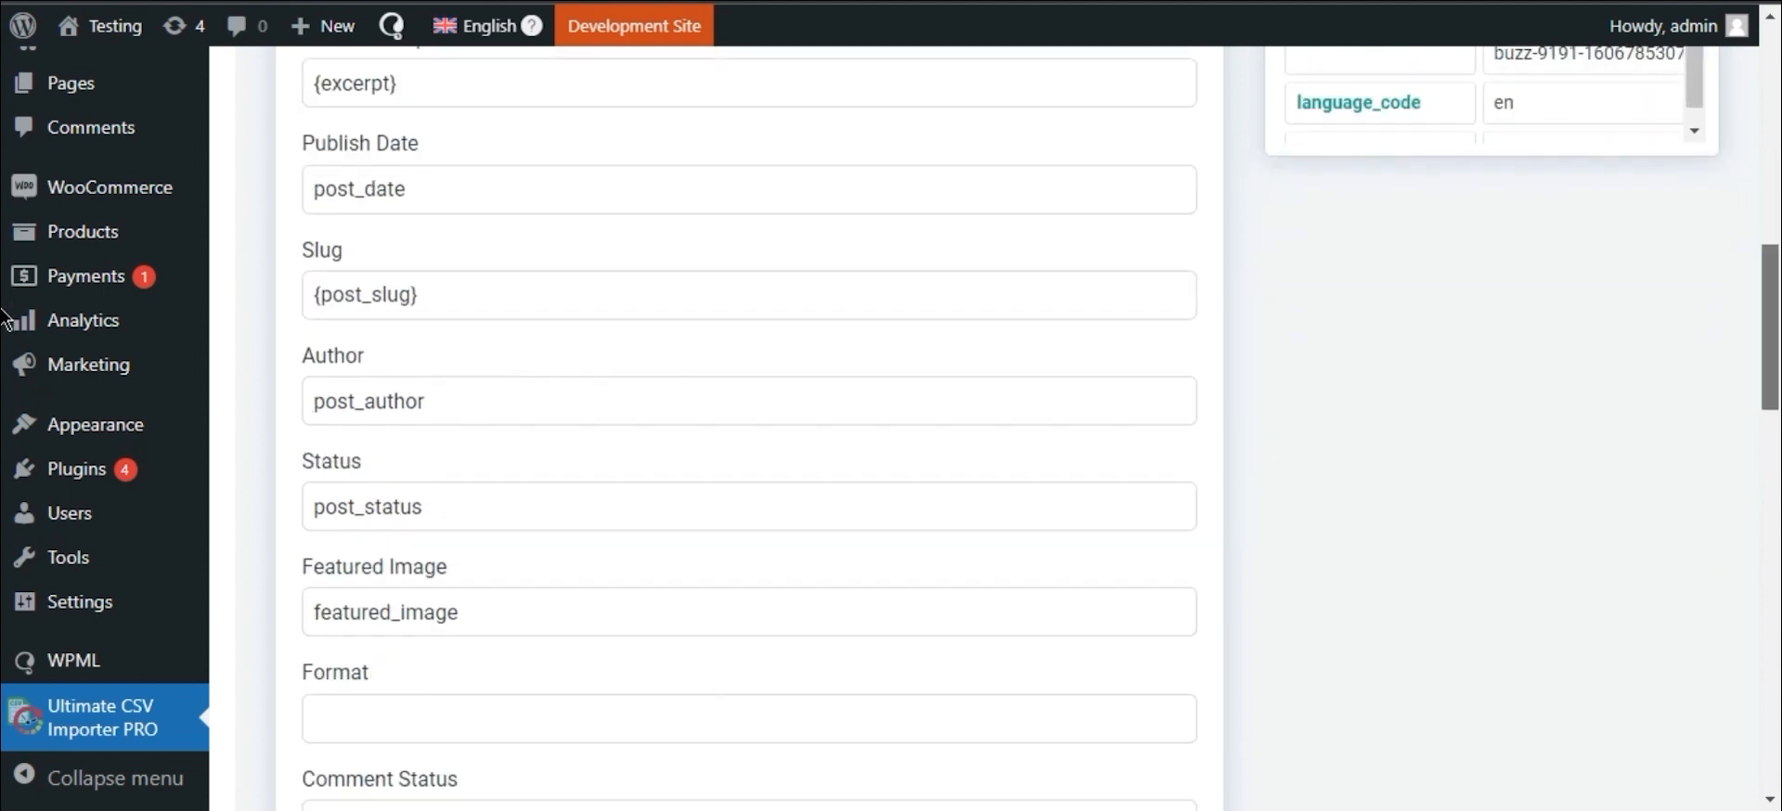
scroll(1180, 361, down, 2)
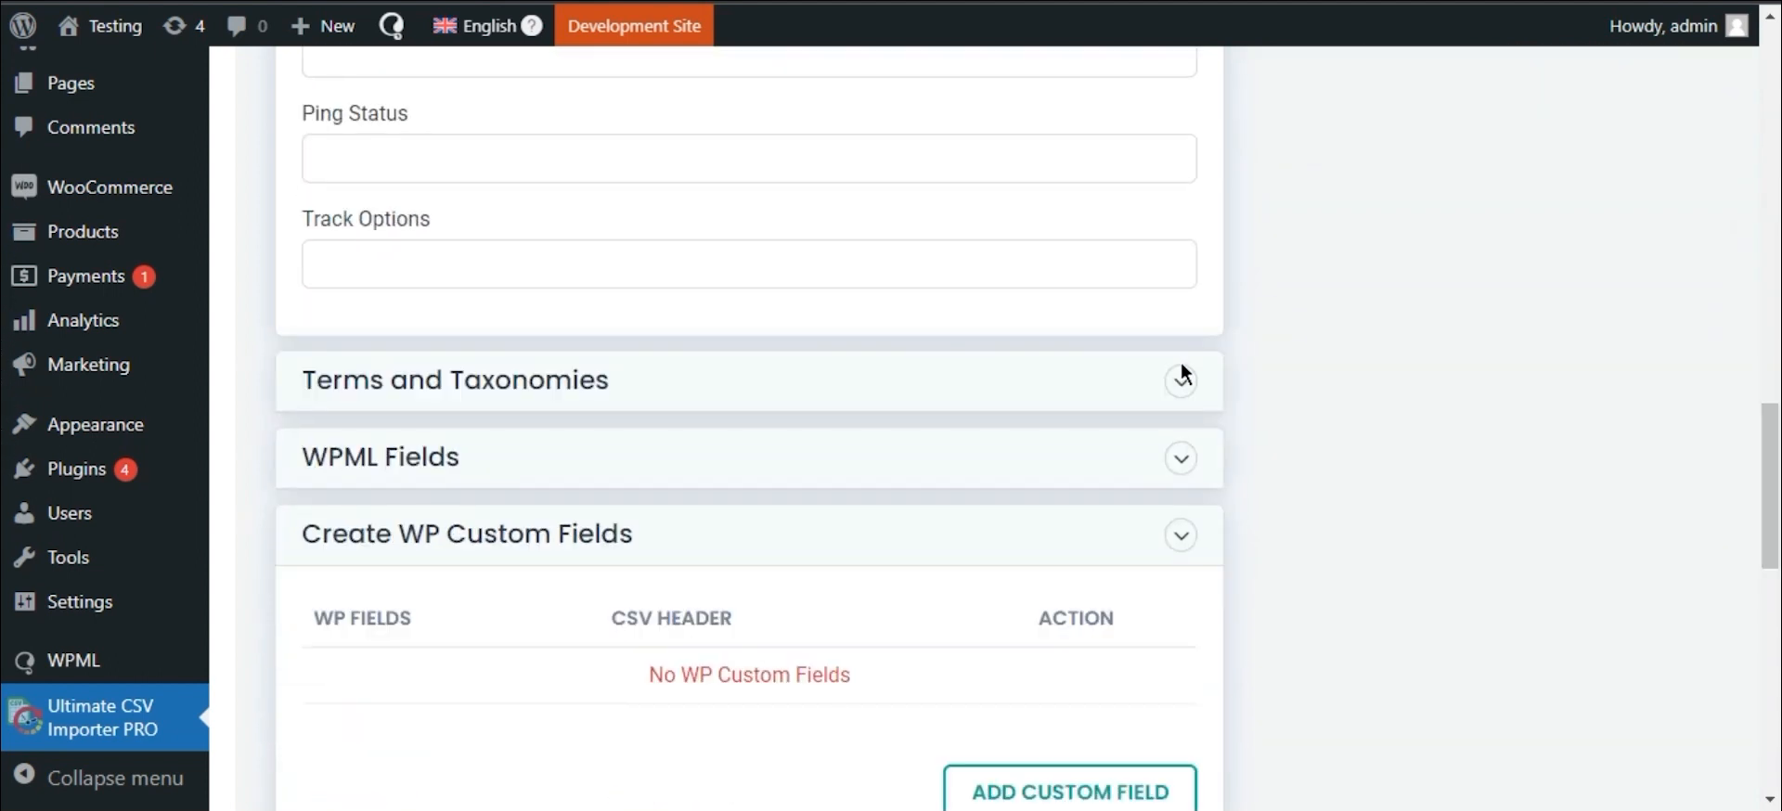
Expand the WPML Fields section to check its mapping, and name the mapping template "WPML - Posts(1)"
click(1179, 457)
drag(1763, 475, 1763, 668)
click(883, 569)
key(ctrl+a)
text(WPML - Posts(1))
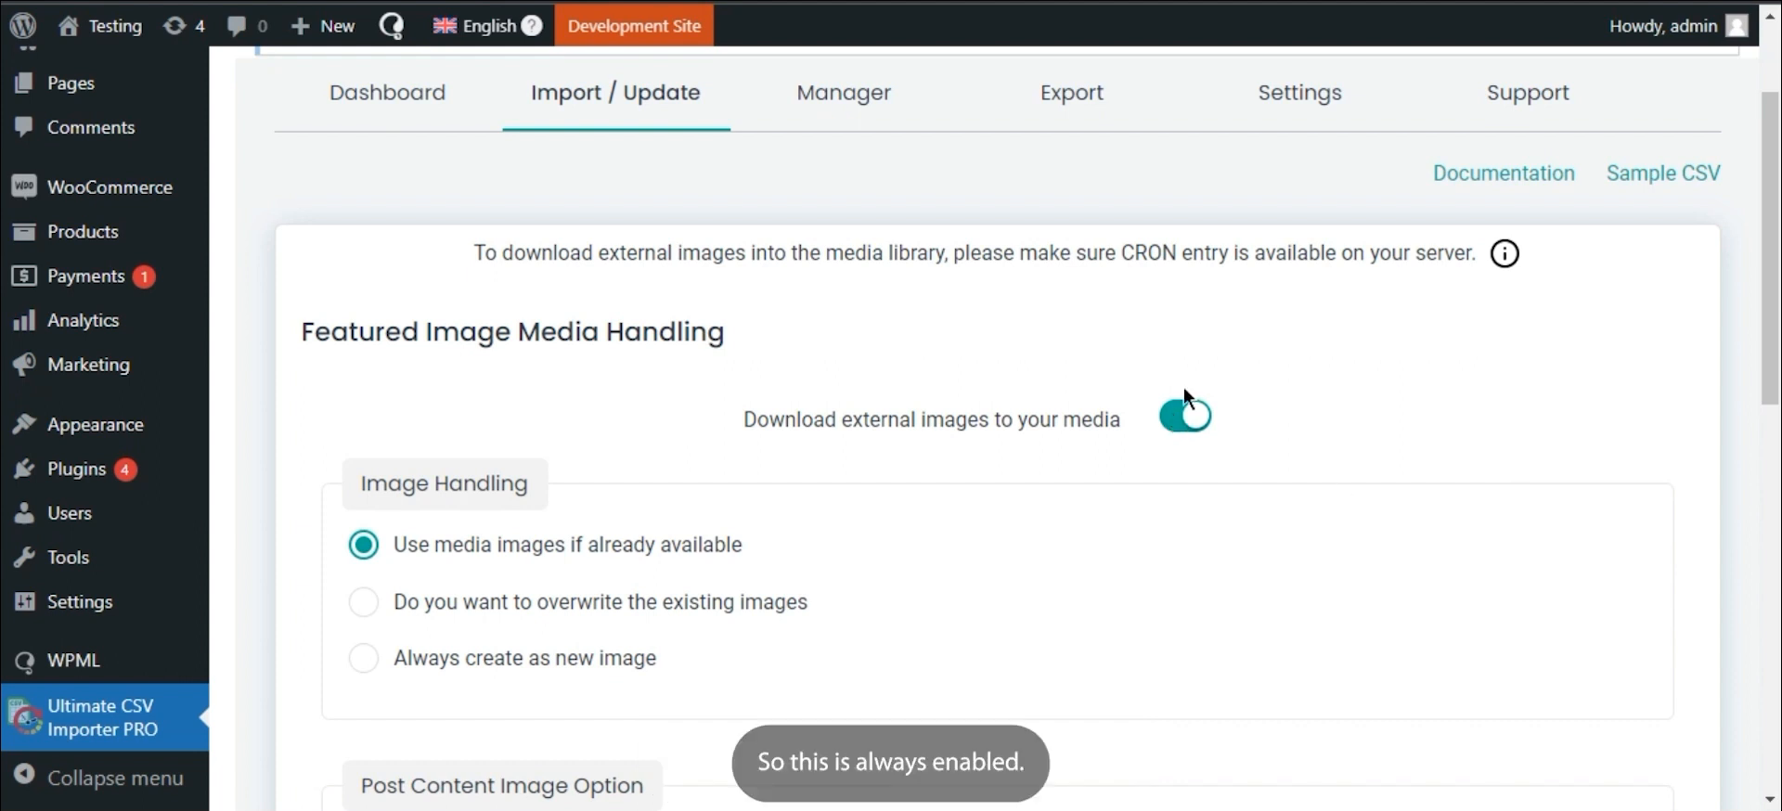
Keep the existing media handling options, leave all import configuration options off, and run the import
scroll(1340, 492, down, 10)
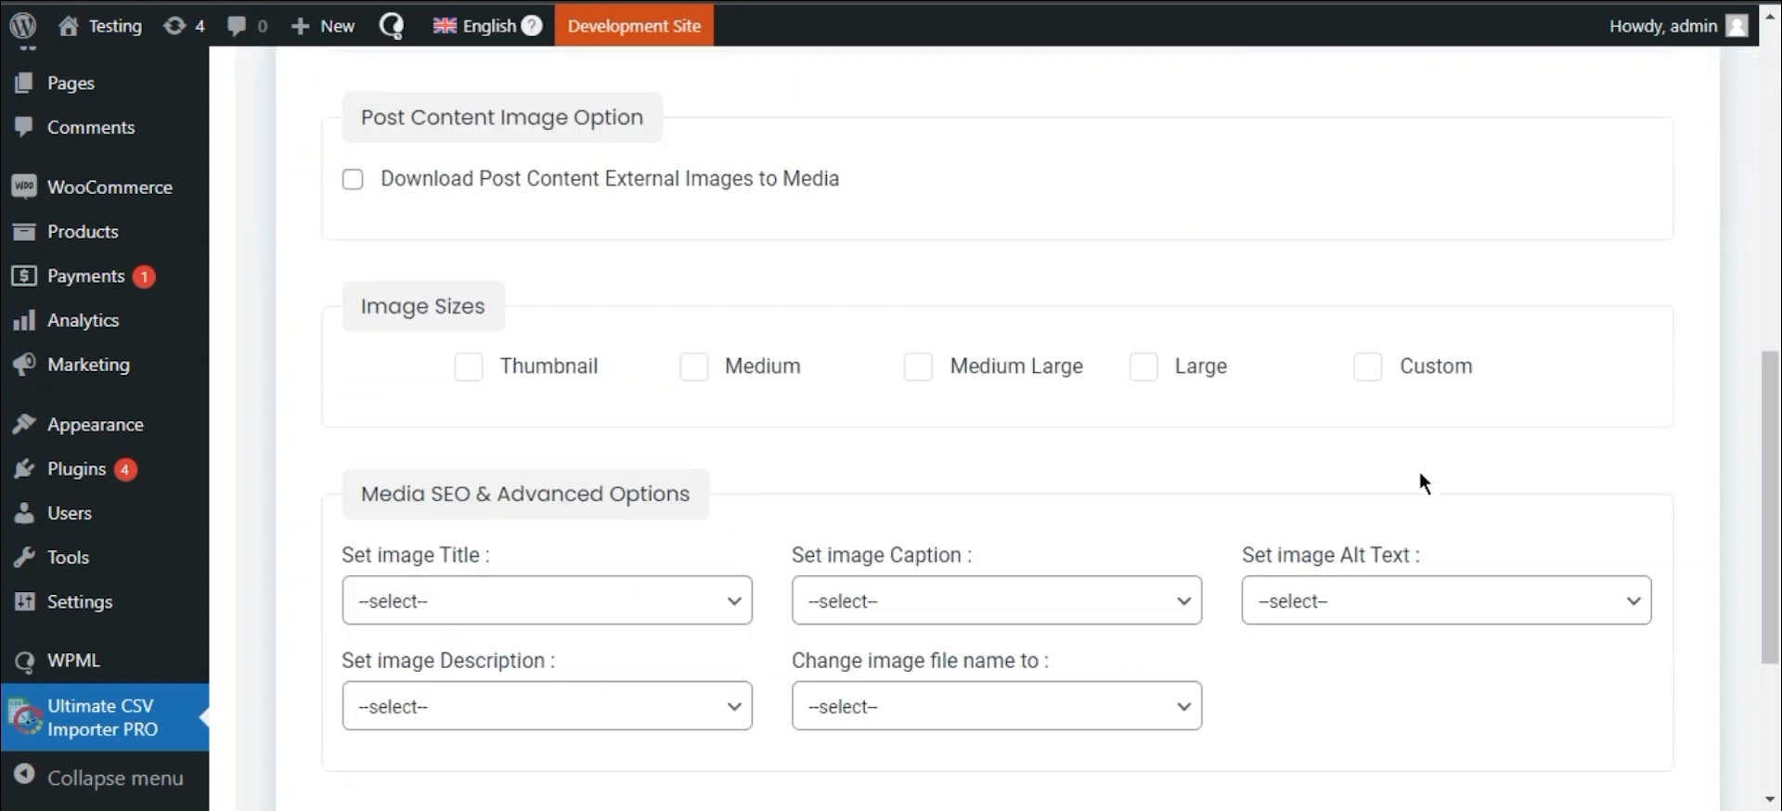
click(1583, 555)
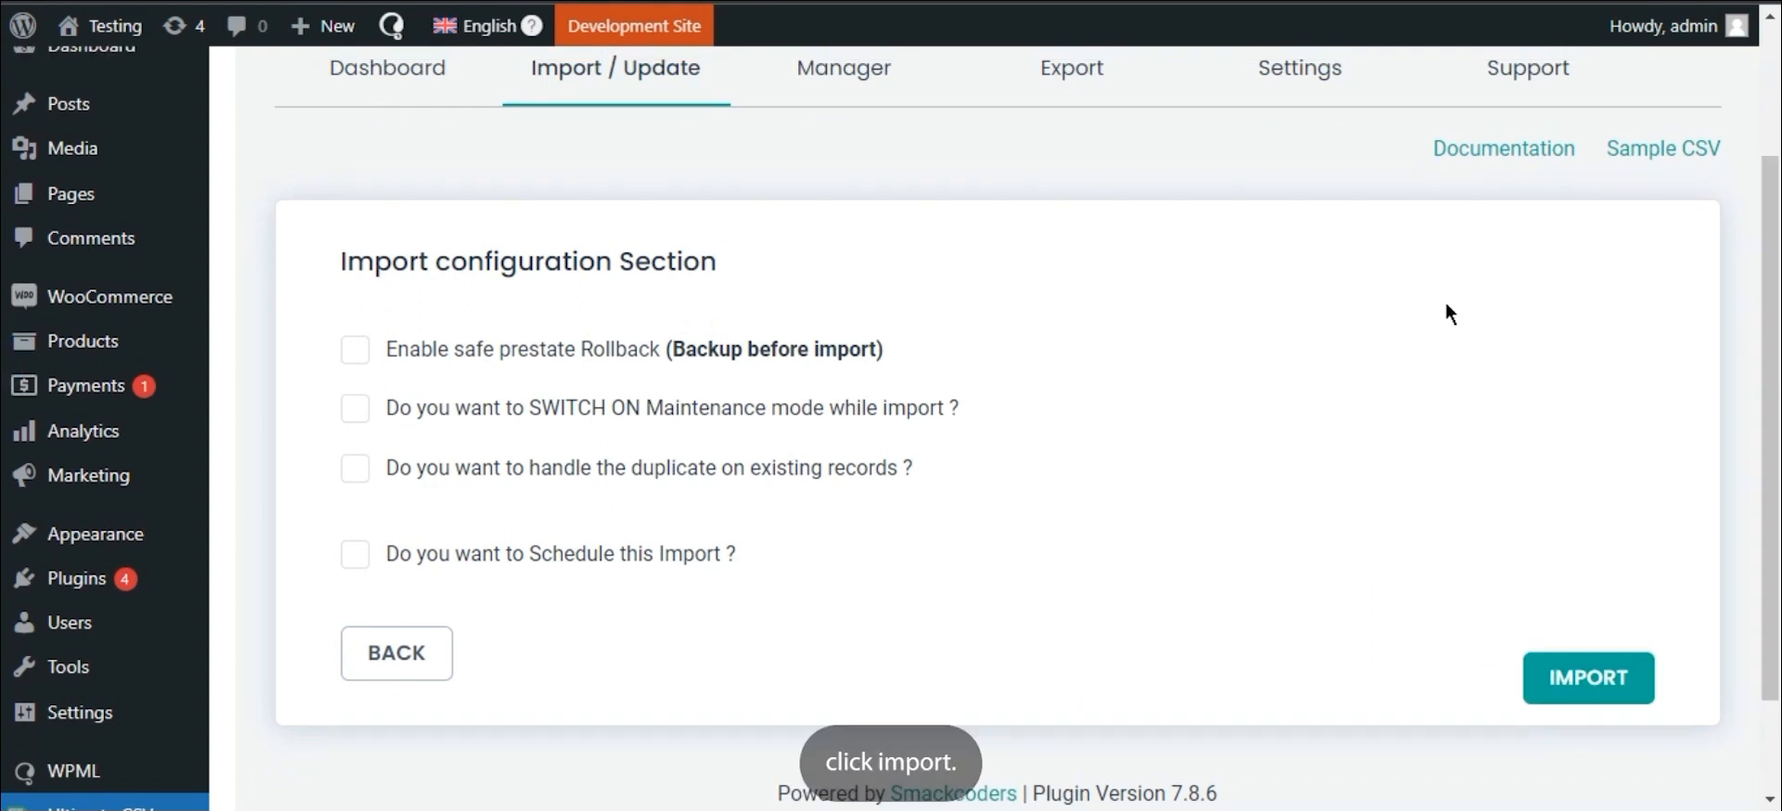
click(1571, 670)
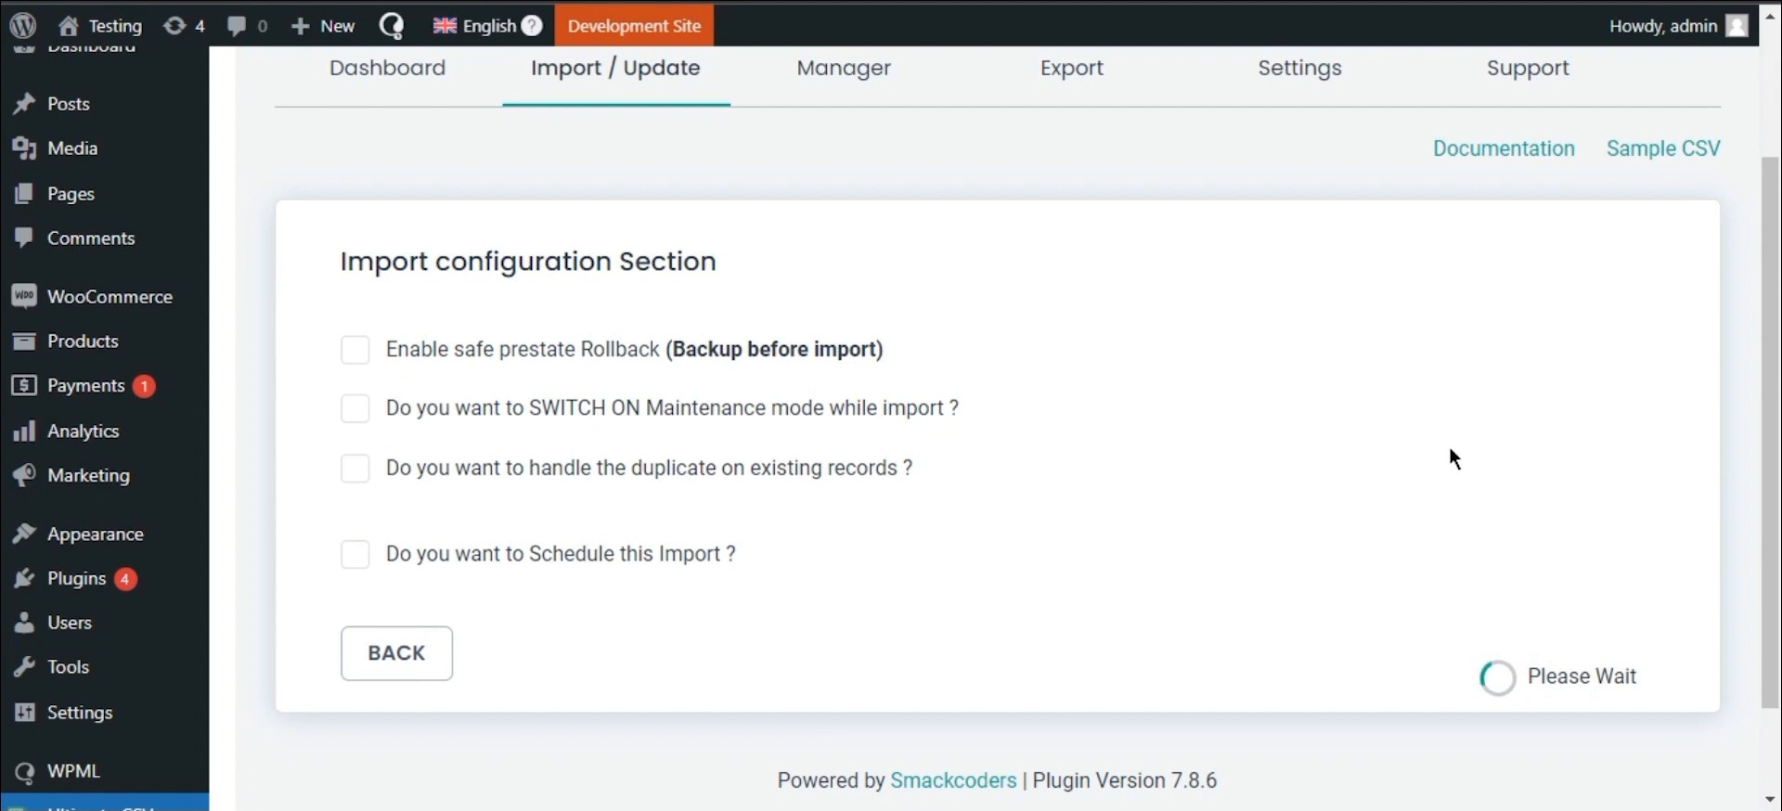
scroll(1449, 447, down, 2)
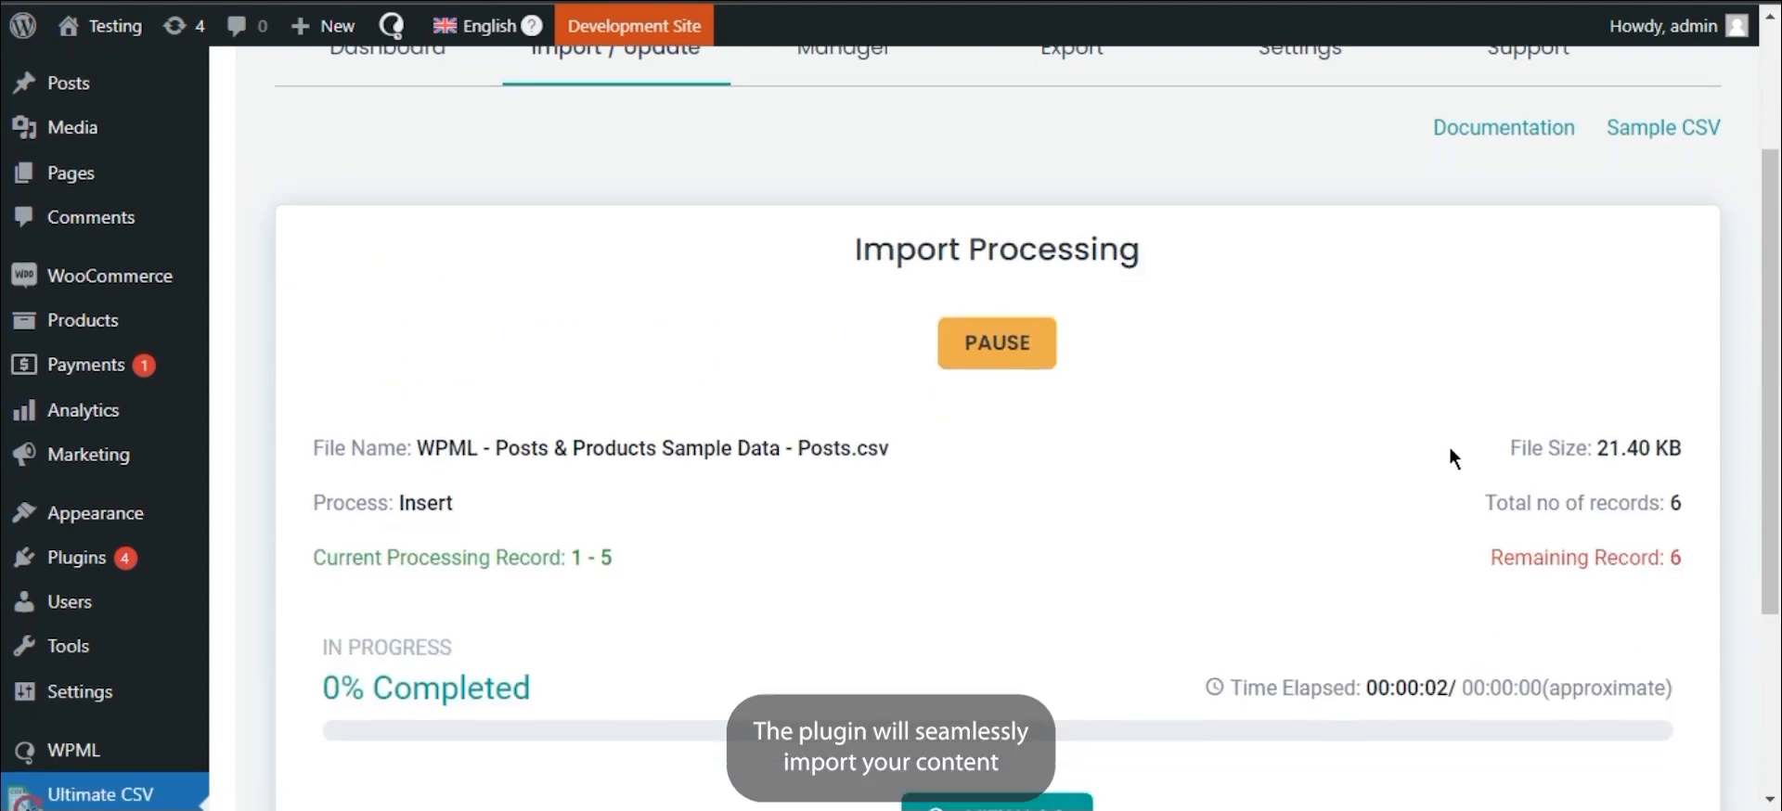
scroll(1450, 447, down, 1)
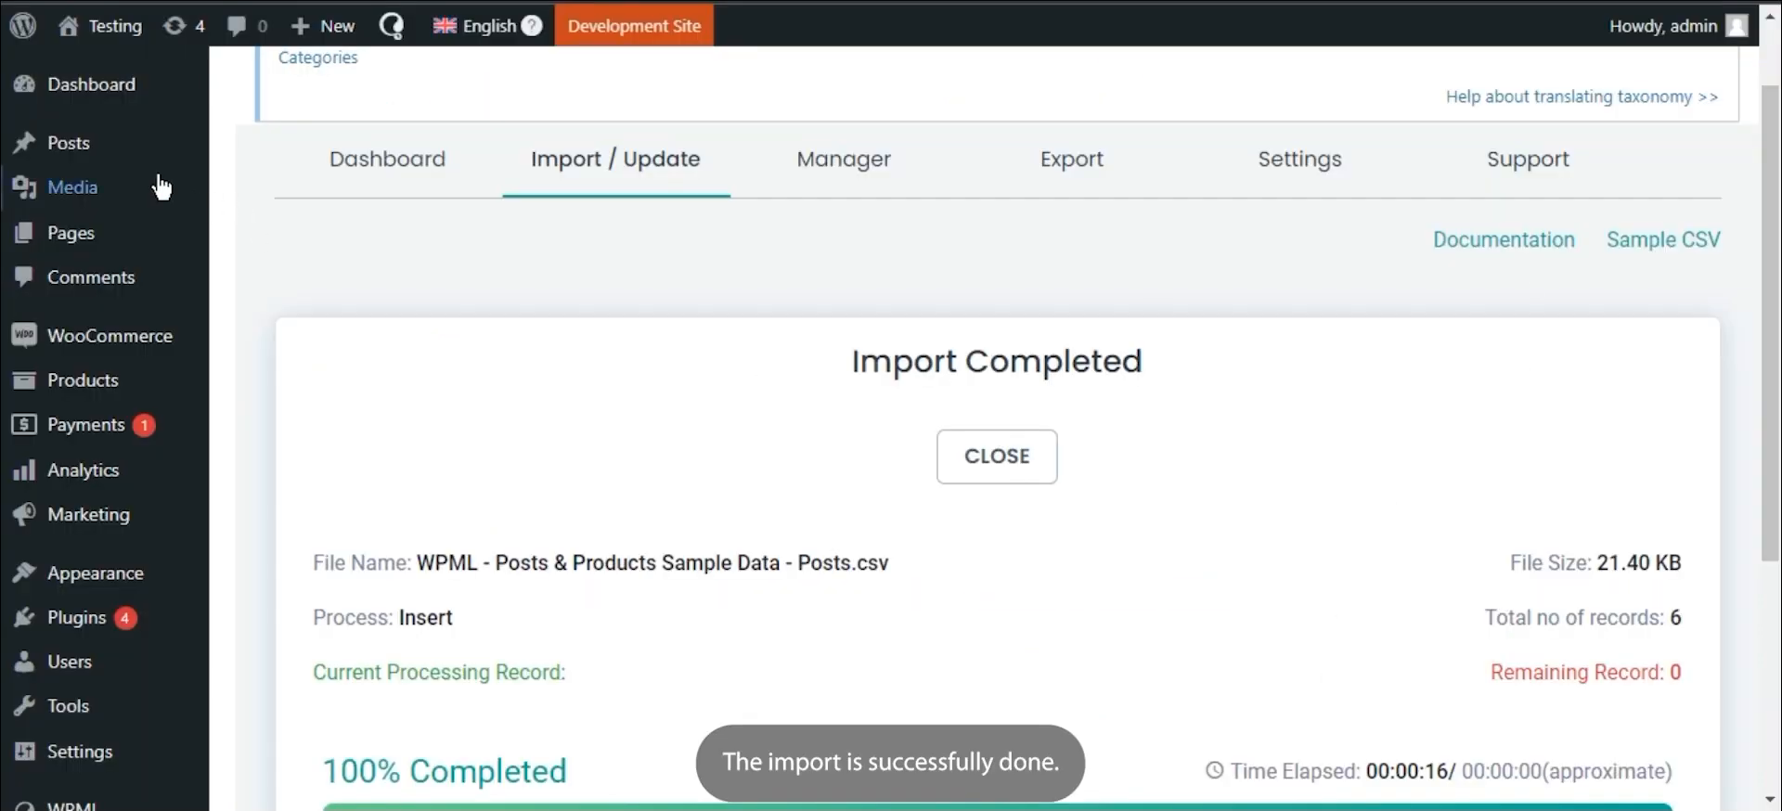
Open the list of all posts and view the imported posts filtered by French and by Spanish
mouse_move(123, 162)
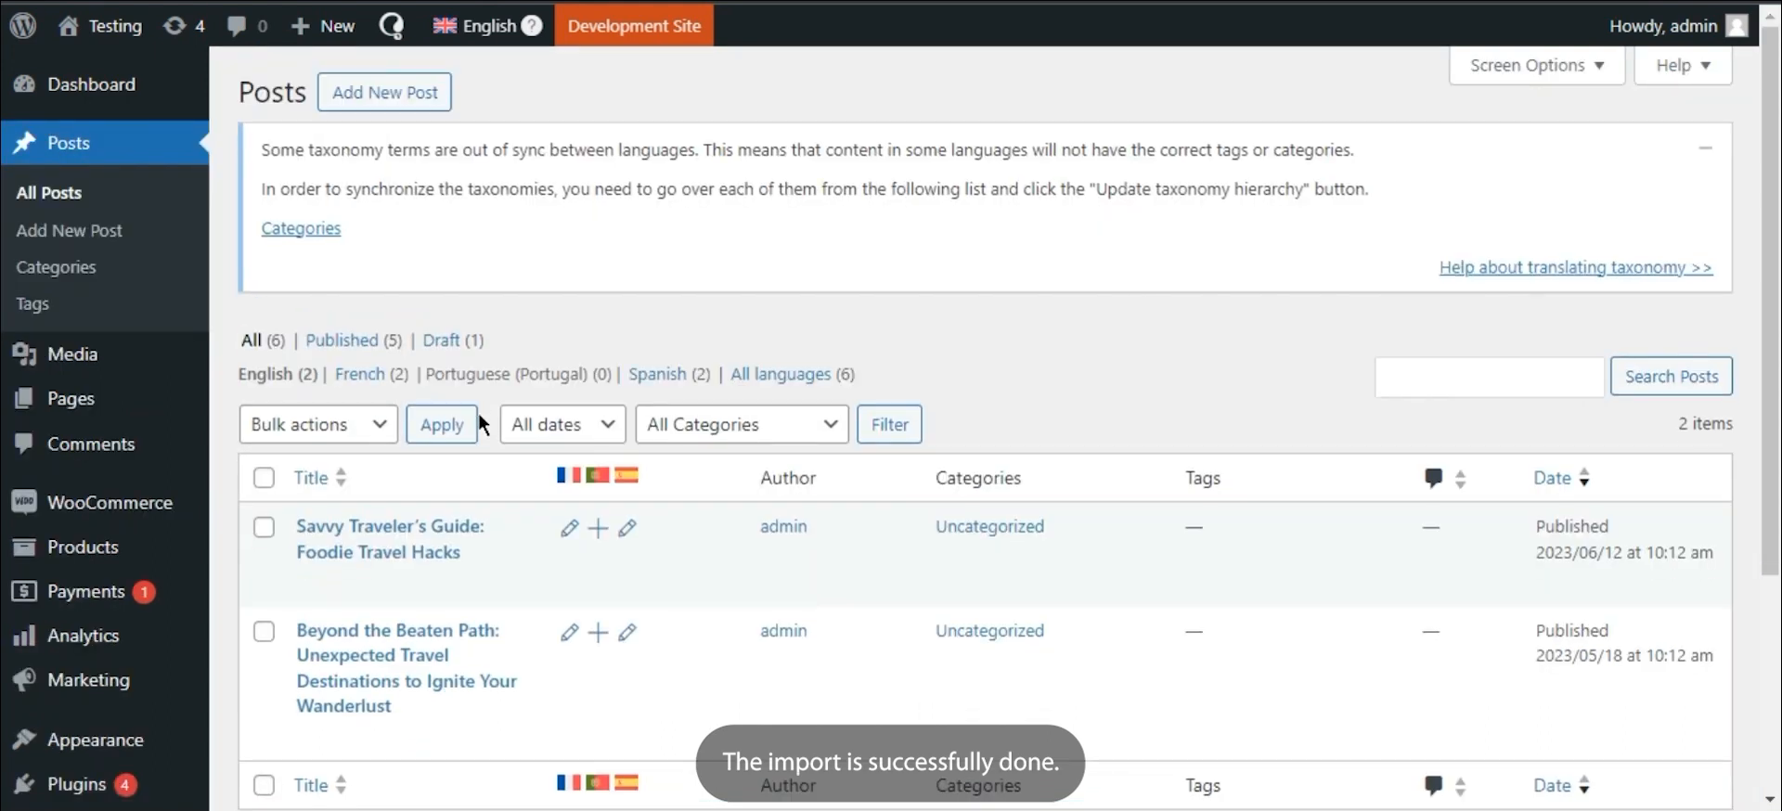
scroll(681, 184, down, 2)
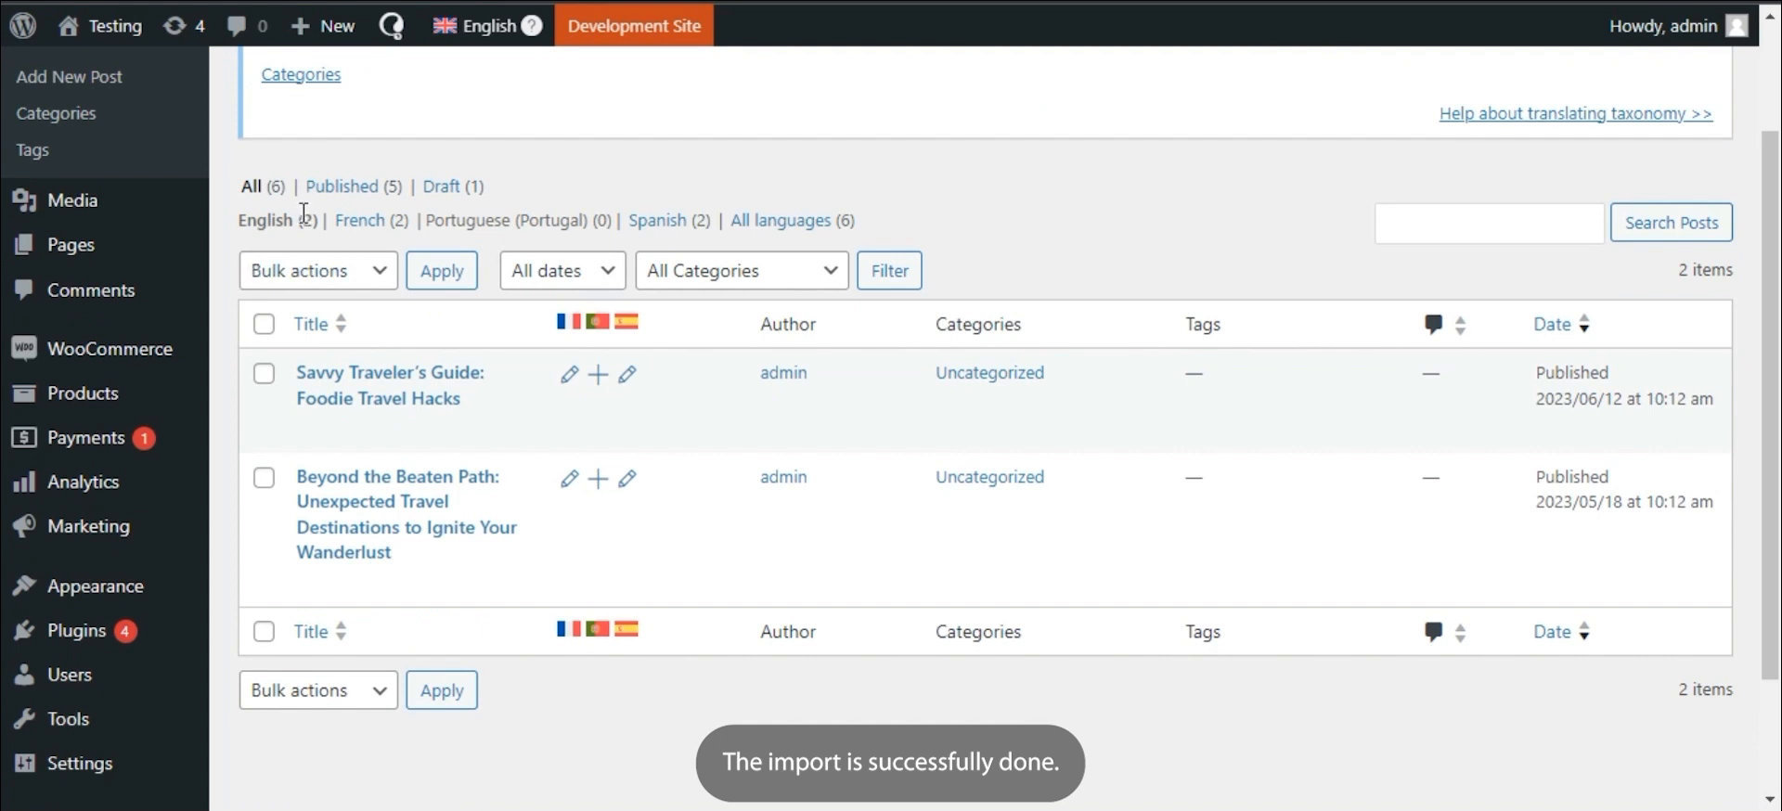
click(363, 220)
scroll(1006, 361, down, 2)
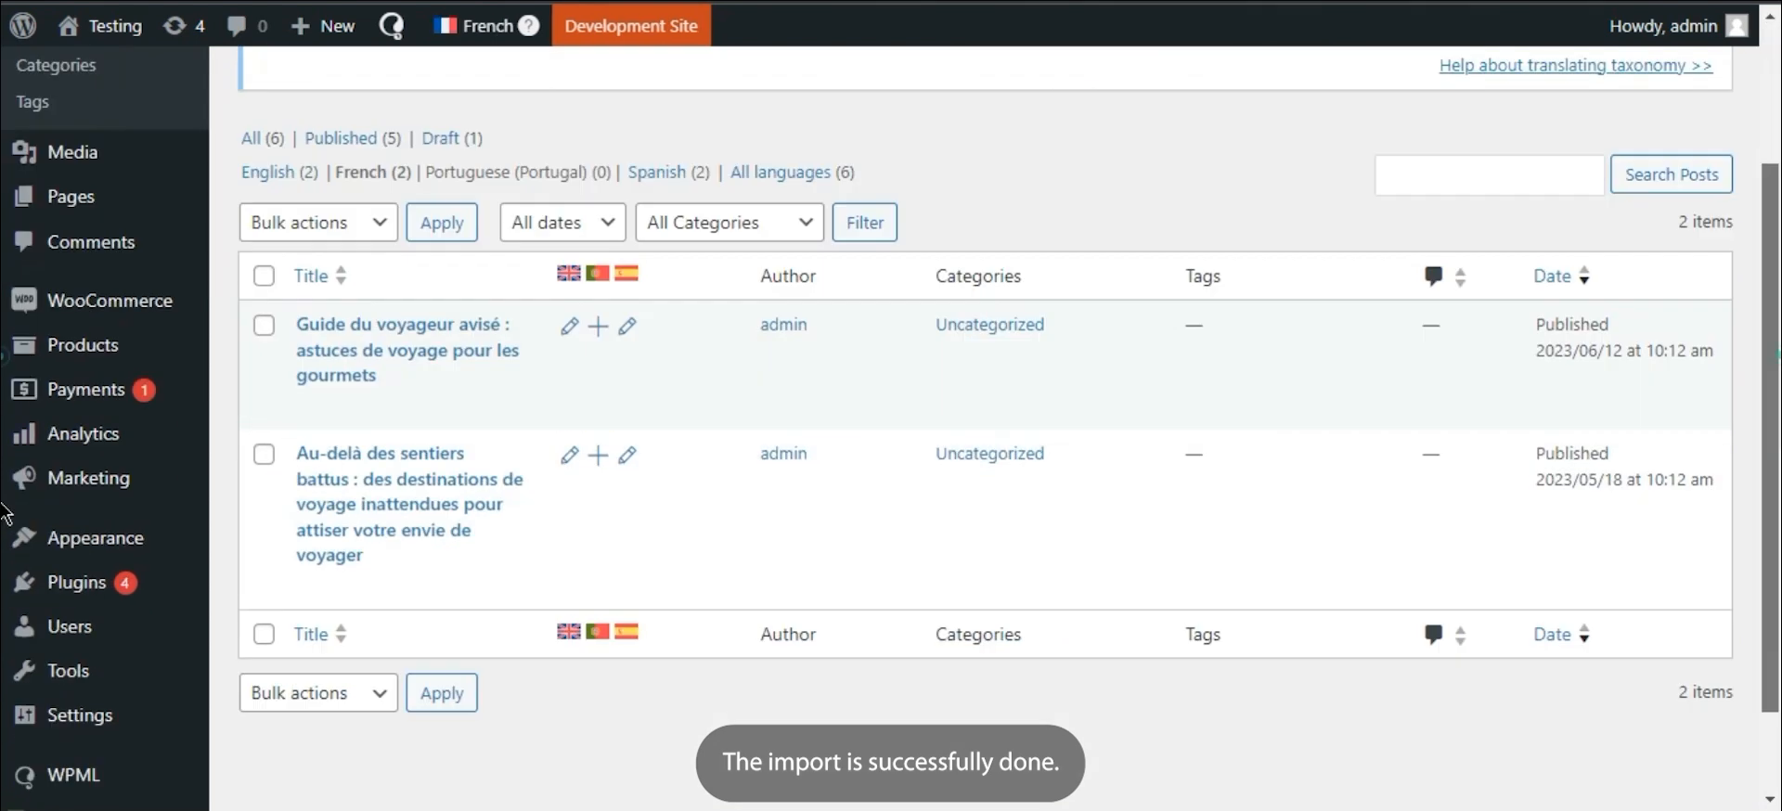
click(664, 159)
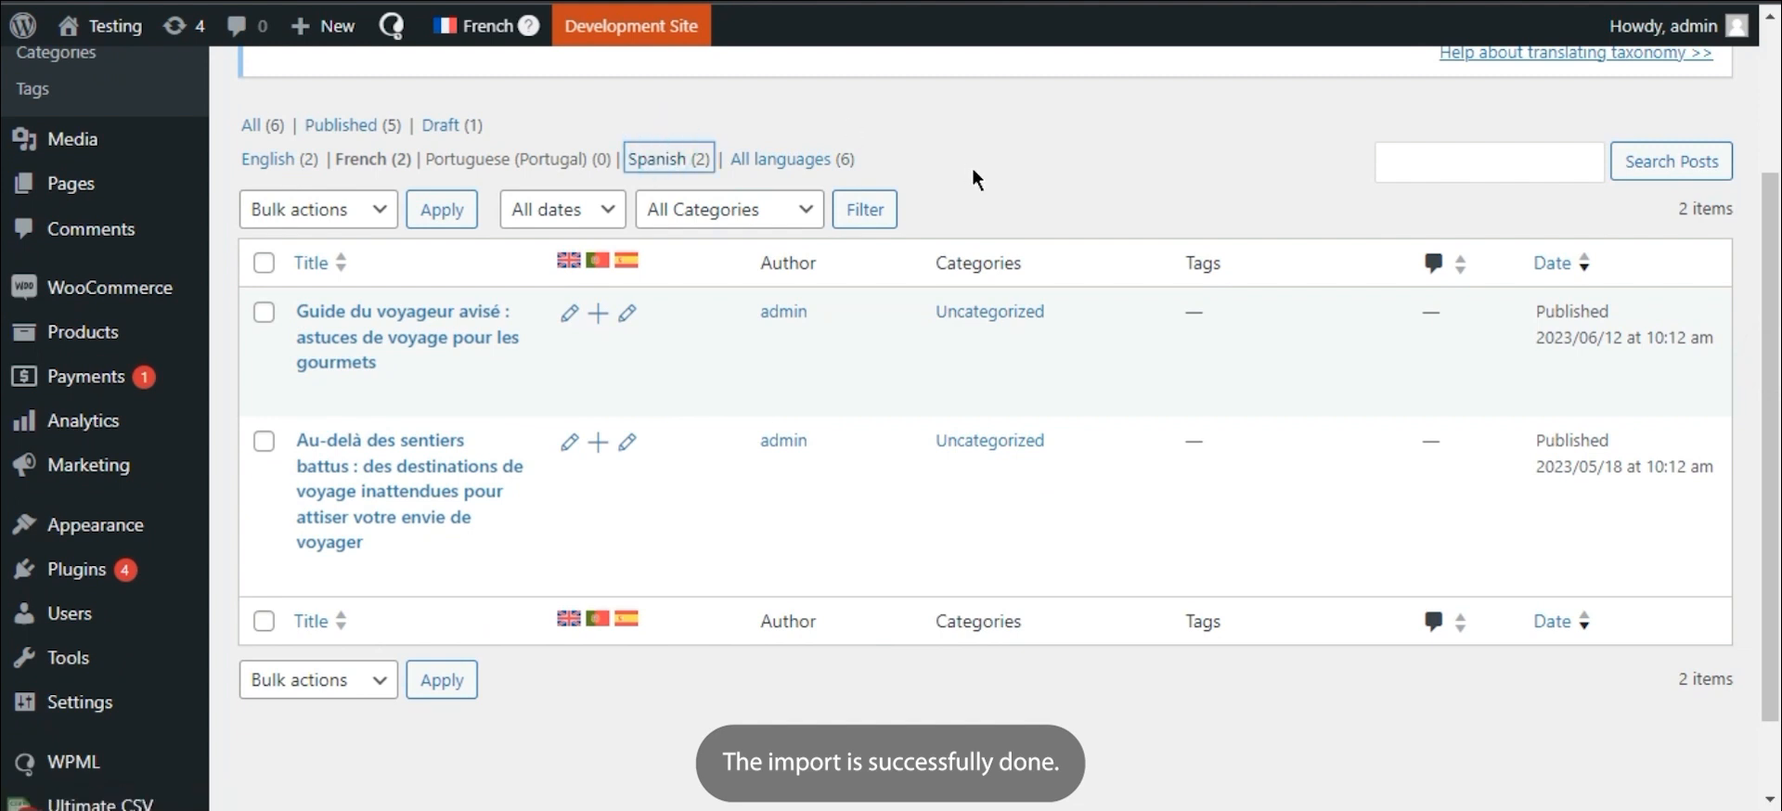
scroll(1299, 375, down, 2)
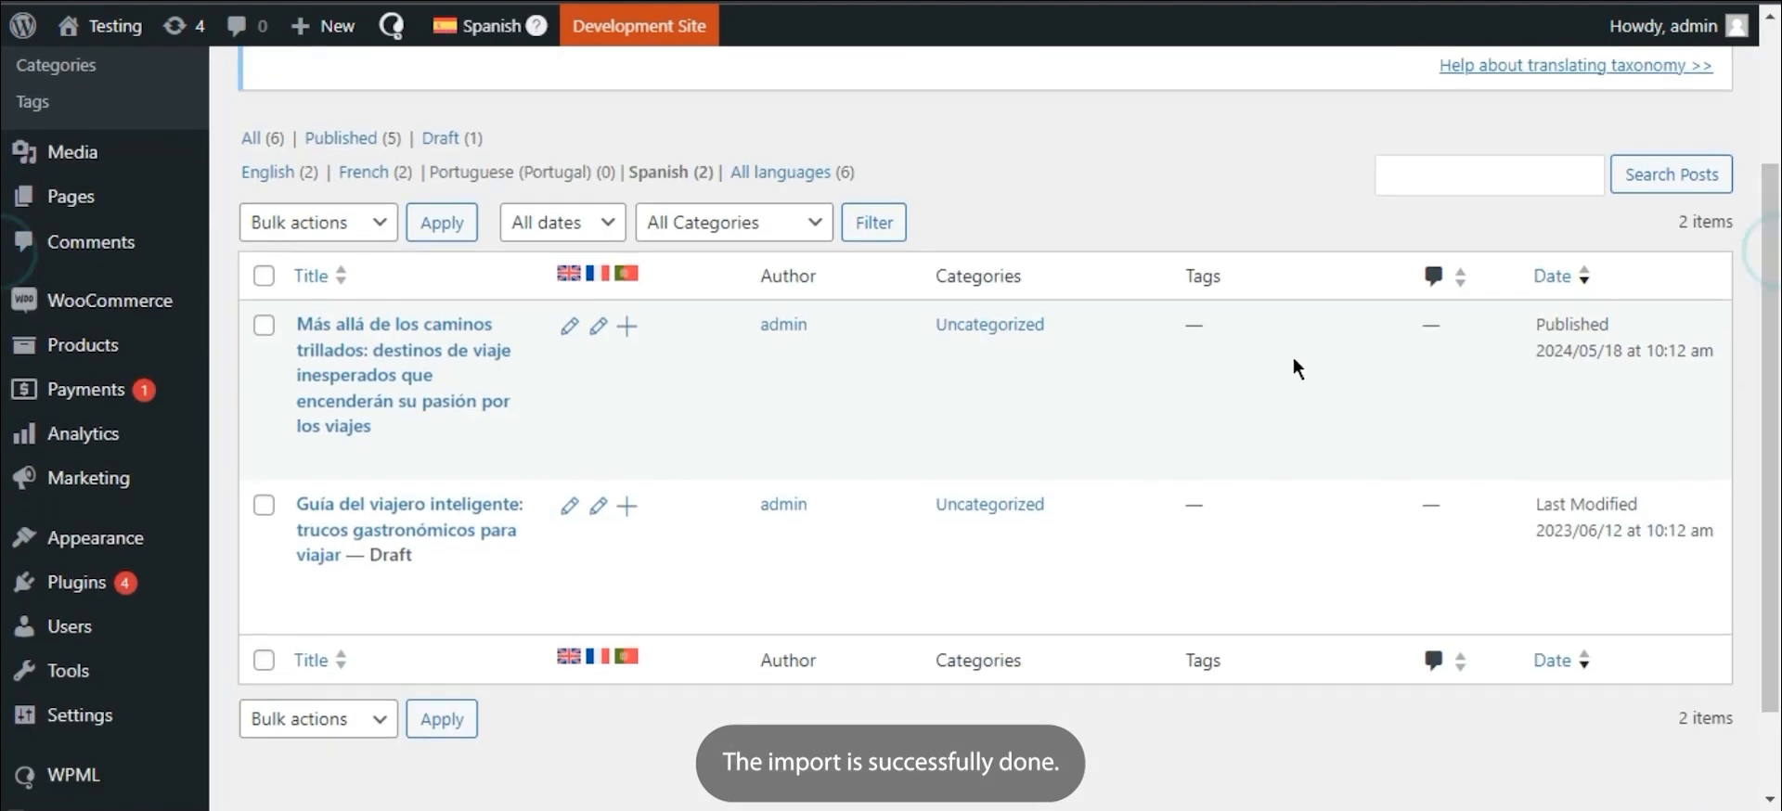
Open the French translation of the Spanish draft "Guía del viajero inteligente: trucos gastronómicos para viajar" and examine its language settings
click(601, 510)
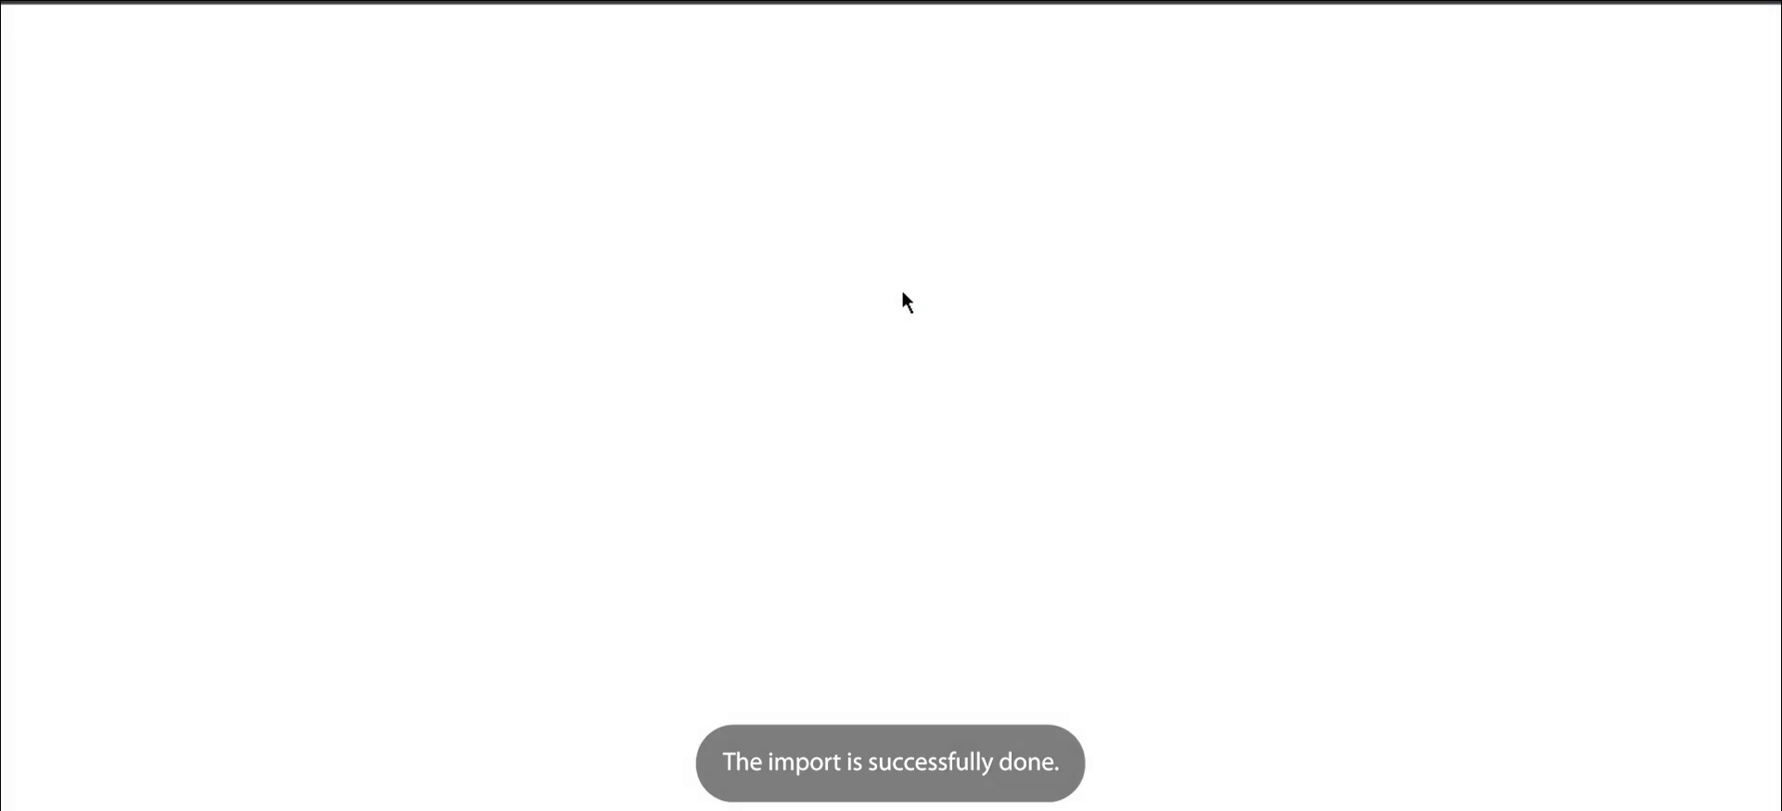
scroll(1773, 241, down, 5)
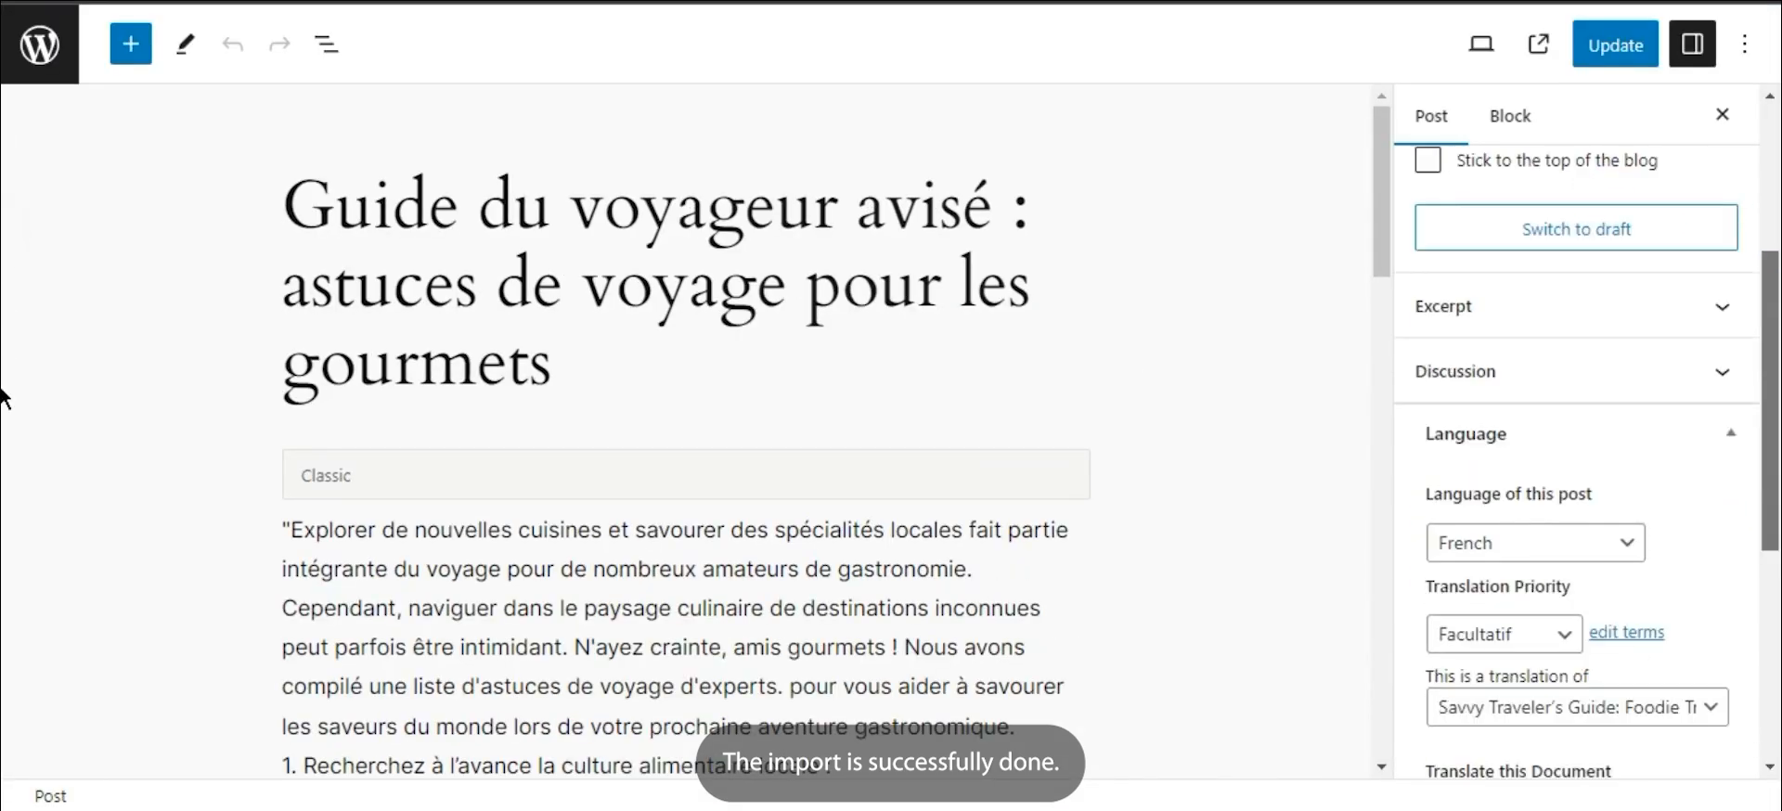
drag(1771, 432, 1770, 475)
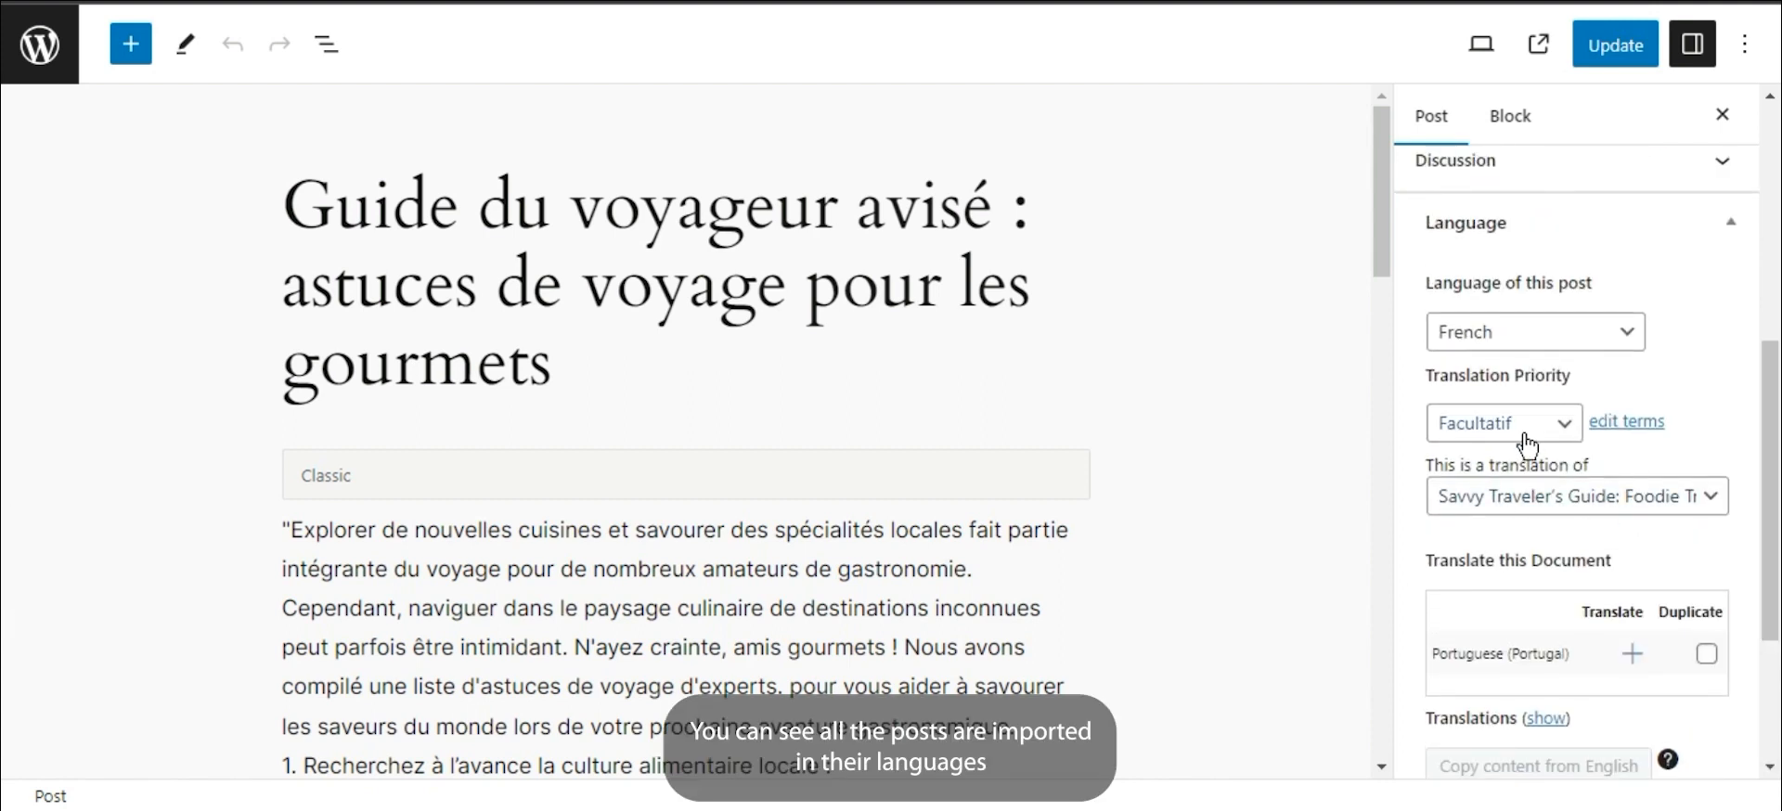